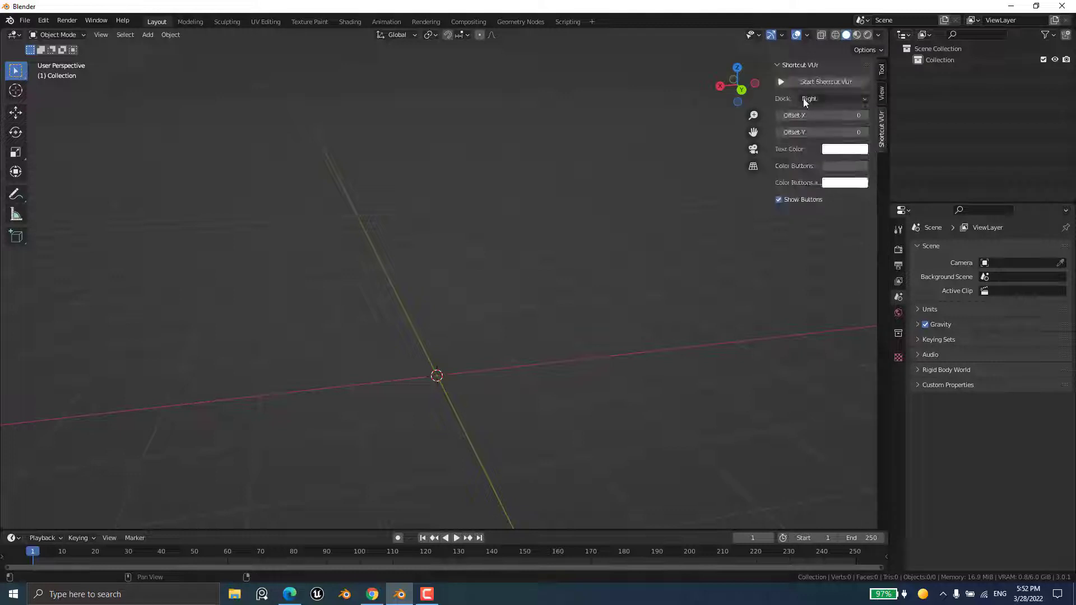
# - Hide the viewport sidebar and add a 32-vertex cylinder with a 1 m radius and 2 m depth at the world origin
pyautogui.press('n')
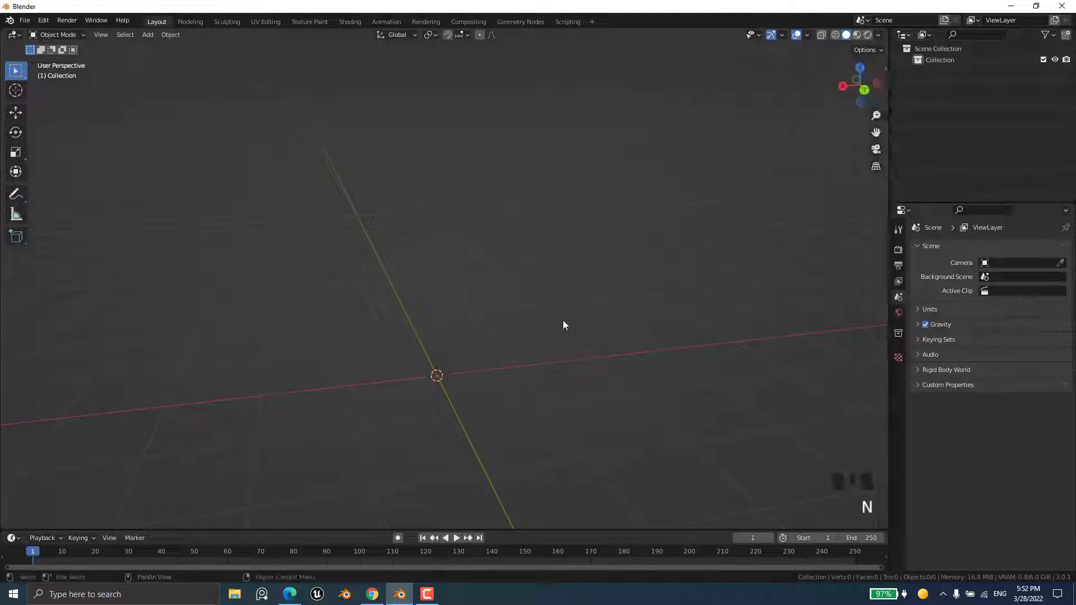
pyautogui.hotkey('shift', 'a')
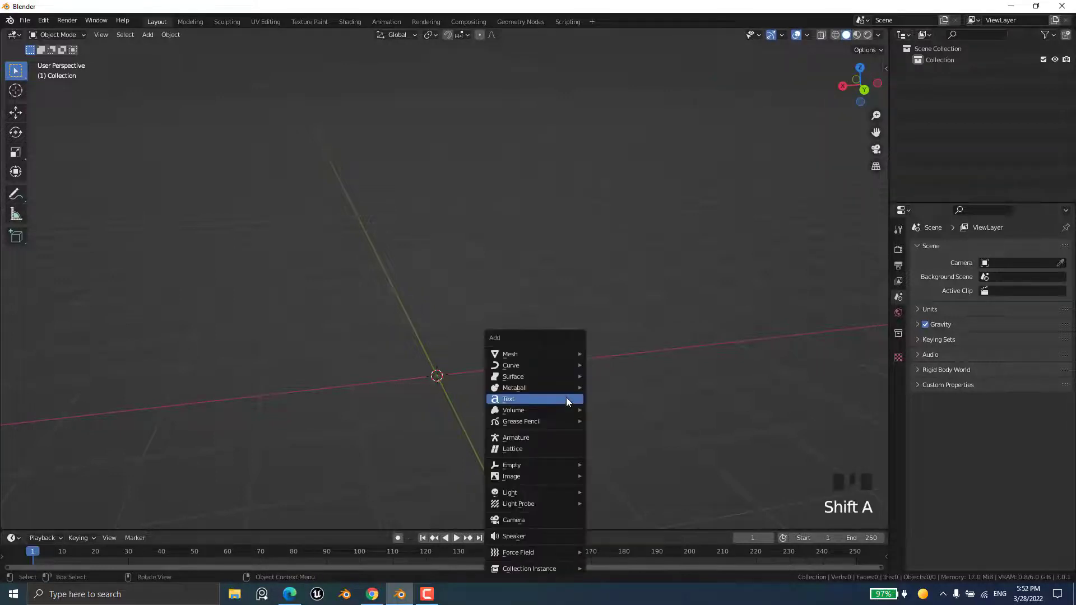
pyautogui.moveTo(546, 354)
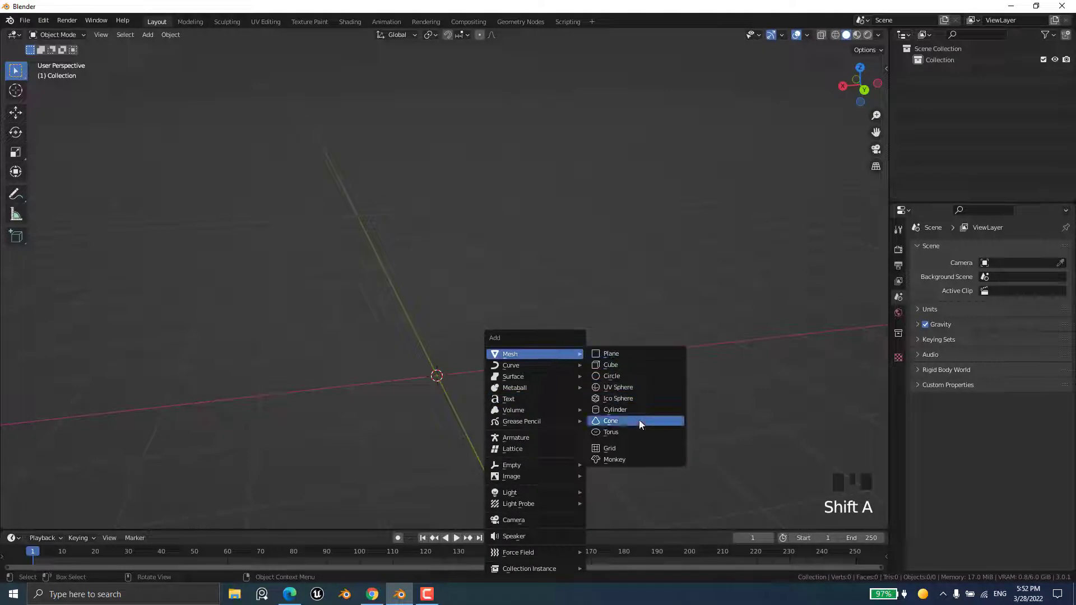
pyautogui.click(628, 409)
pyautogui.moveTo(574, 420)
pyautogui.mouseDown(button='middle')
pyautogui.moveTo(641, 435)
pyautogui.moveTo(593, 392)
pyautogui.moveTo(547, 392)
pyautogui.moveTo(580, 413)
pyautogui.mouseUp(button='middle')
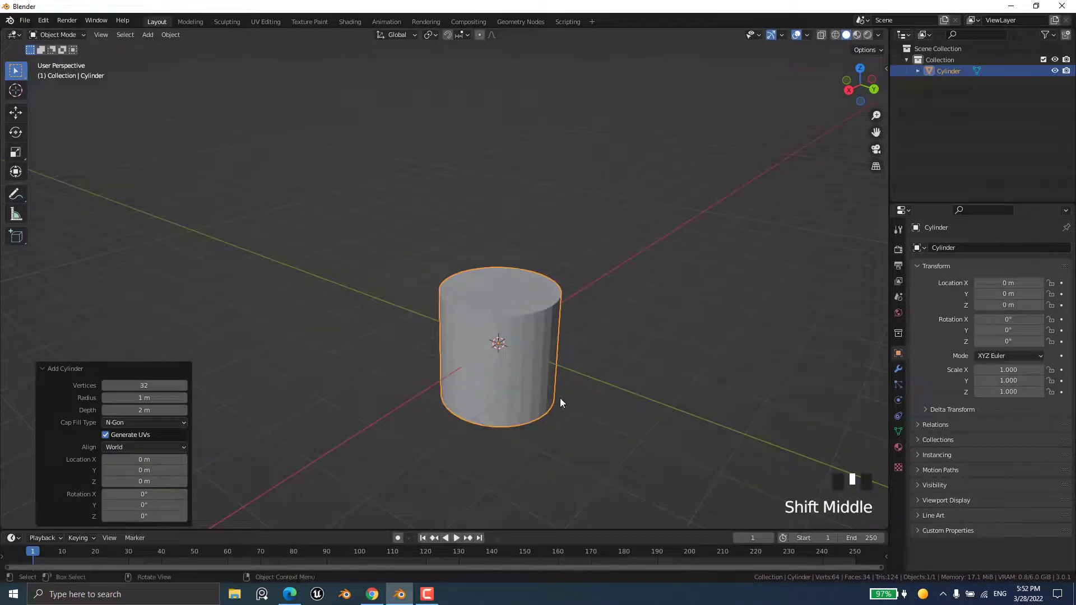
# - Delete the top and bottom cap faces of the cylinder in Edit Mode, leaving an open tube
pyautogui.press('Tab')
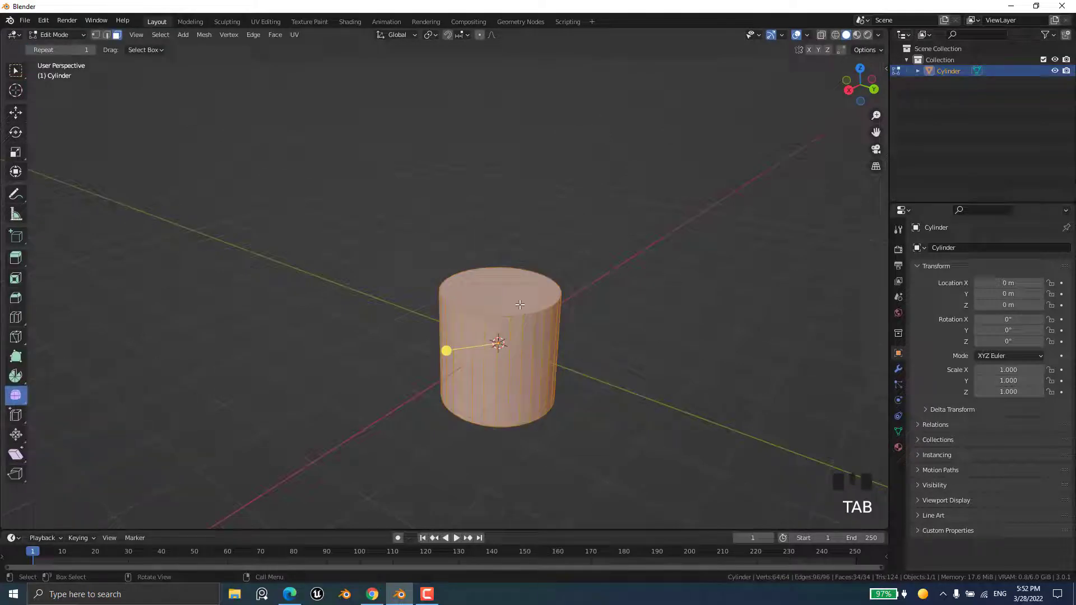
pyautogui.click(511, 286)
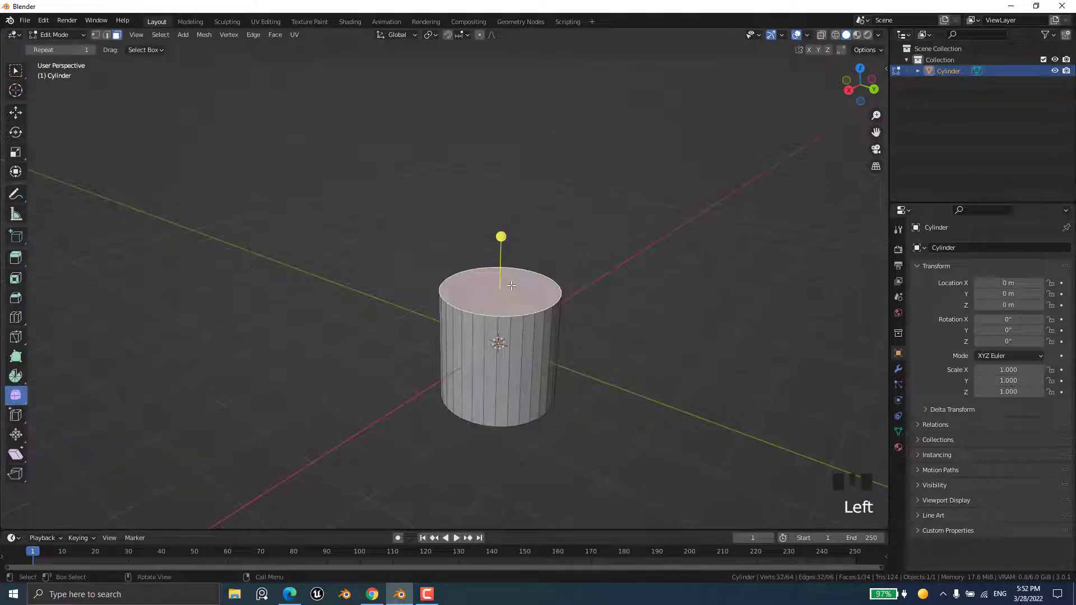
pyautogui.press('x')
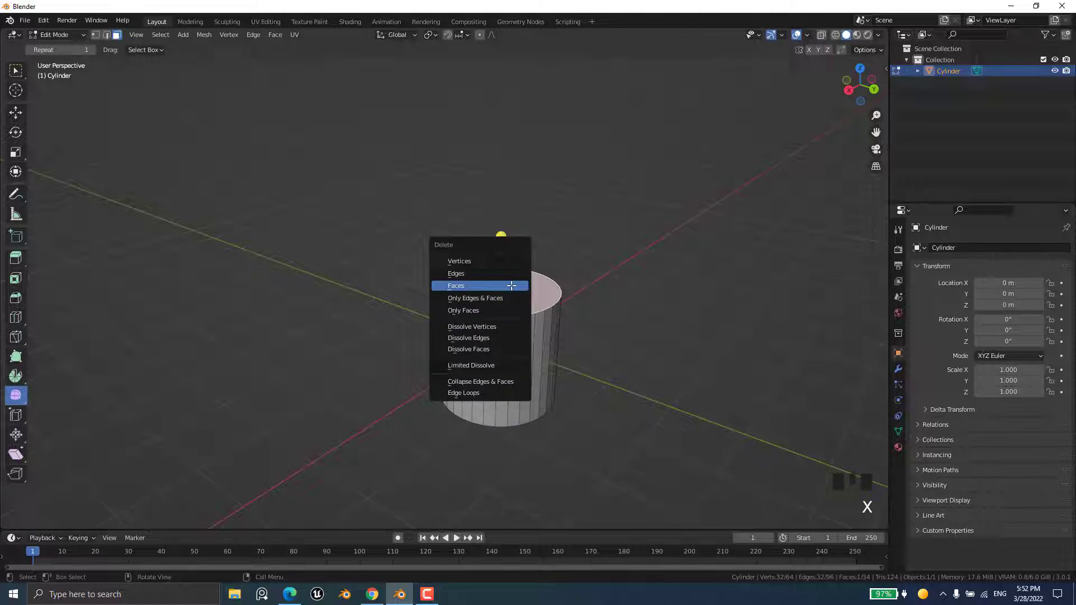
pyautogui.click(511, 286)
pyautogui.moveTo(511, 286); pyautogui.dragTo(536, 366, button='middle')
pyautogui.click(547, 369)
pyautogui.press('x')
pyautogui.click(547, 368)
pyautogui.scroll(-2, 547, 369)
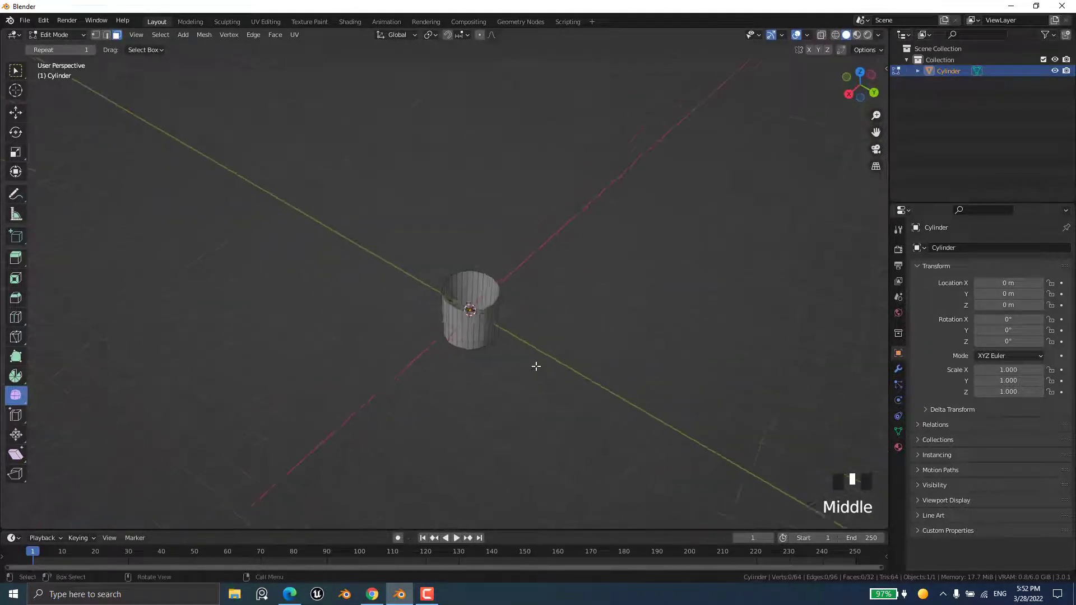
pyautogui.scroll(3, 497, 314)
# - Select the tube's top edge loop and lower it about 1.85 m along Z to form a thin ring
pyautogui.press('2')
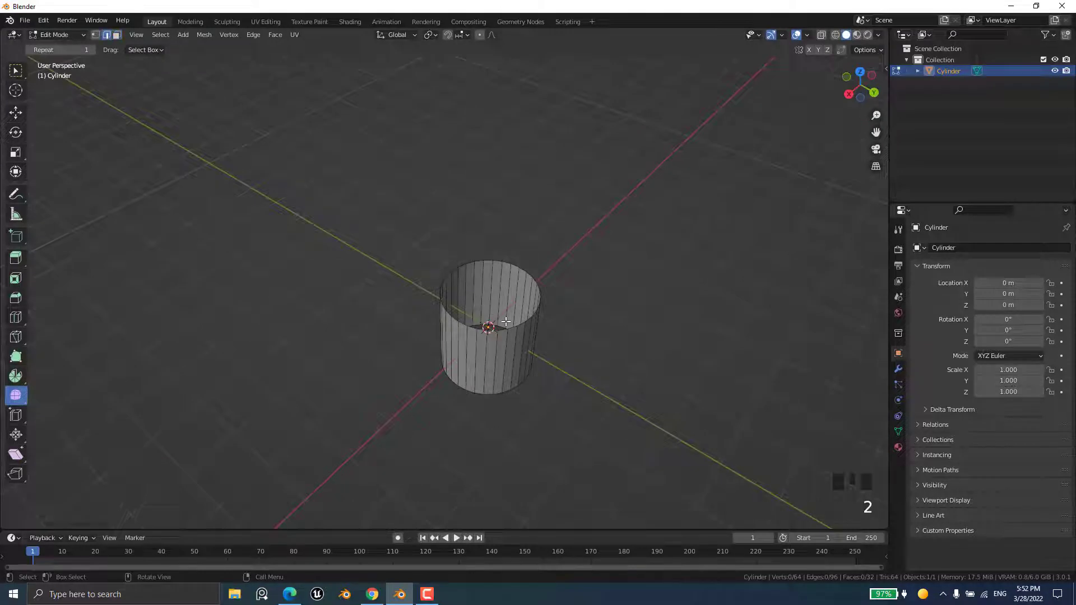
pyautogui.click(503, 329)
pyautogui.scroll(5, 502, 337)
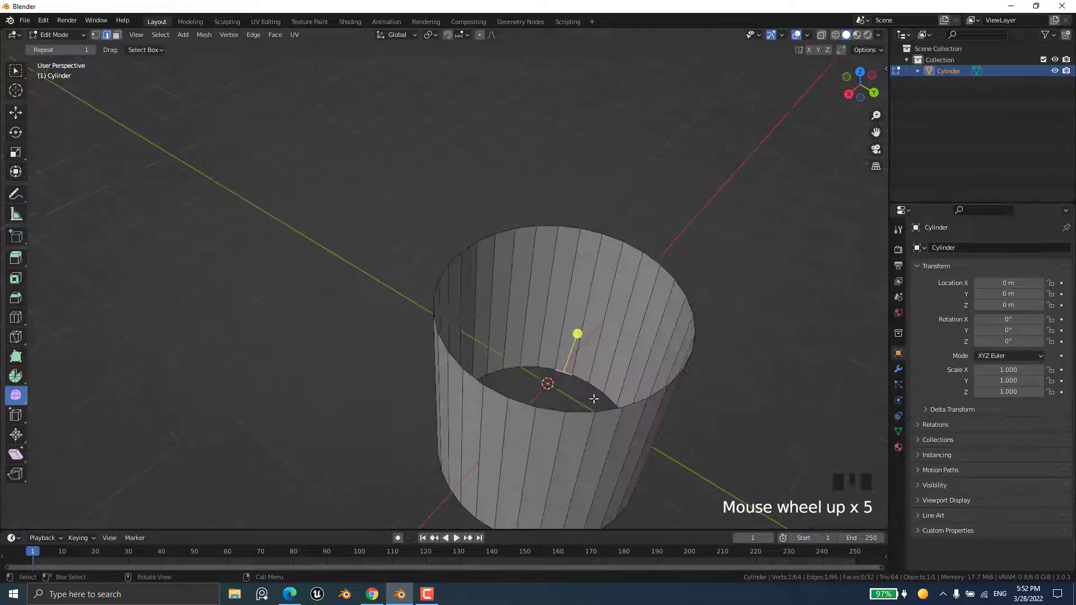
pyautogui.moveTo(502, 336); pyautogui.dragTo(569, 373, button='middle')
pyautogui.click(614, 376)
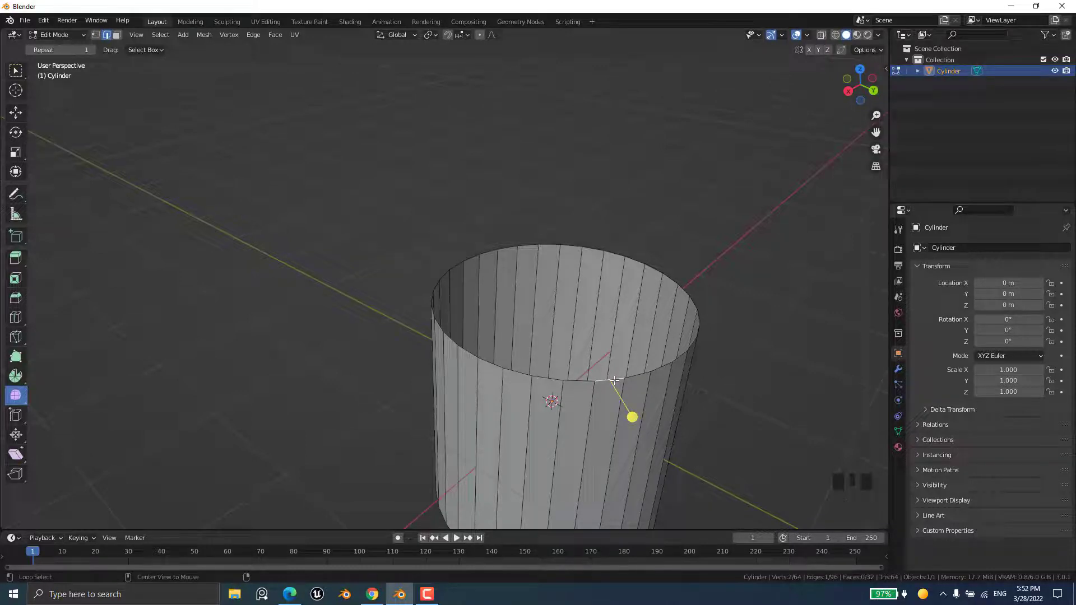
pyautogui.keyDown('alt'); pyautogui.click(615, 380); pyautogui.keyUp('alt')
pyautogui.scroll(-4, 618, 410)
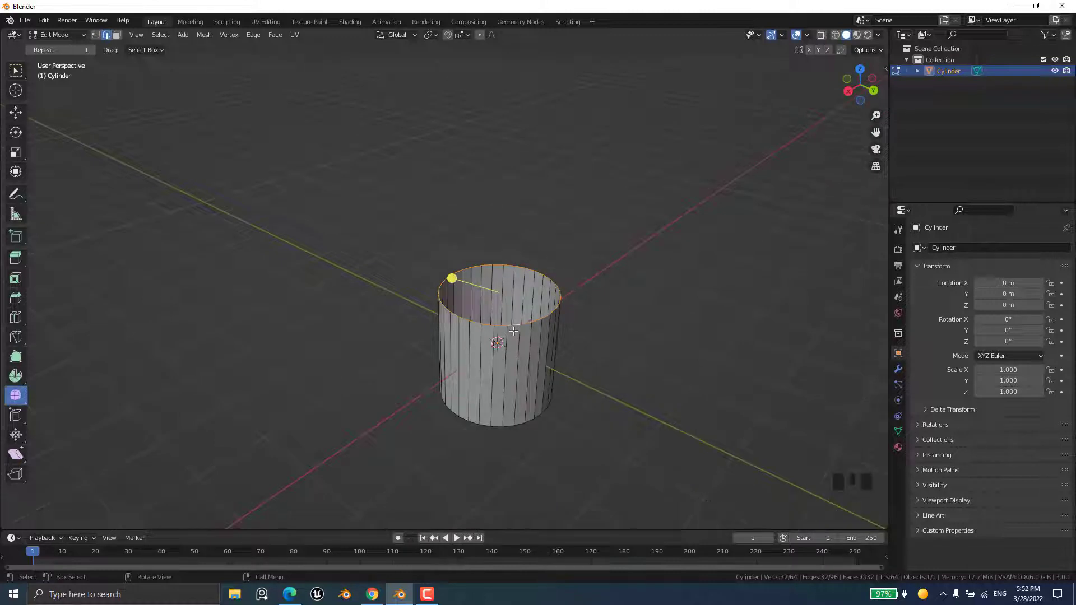
pyautogui.press('g')
pyautogui.press('z')
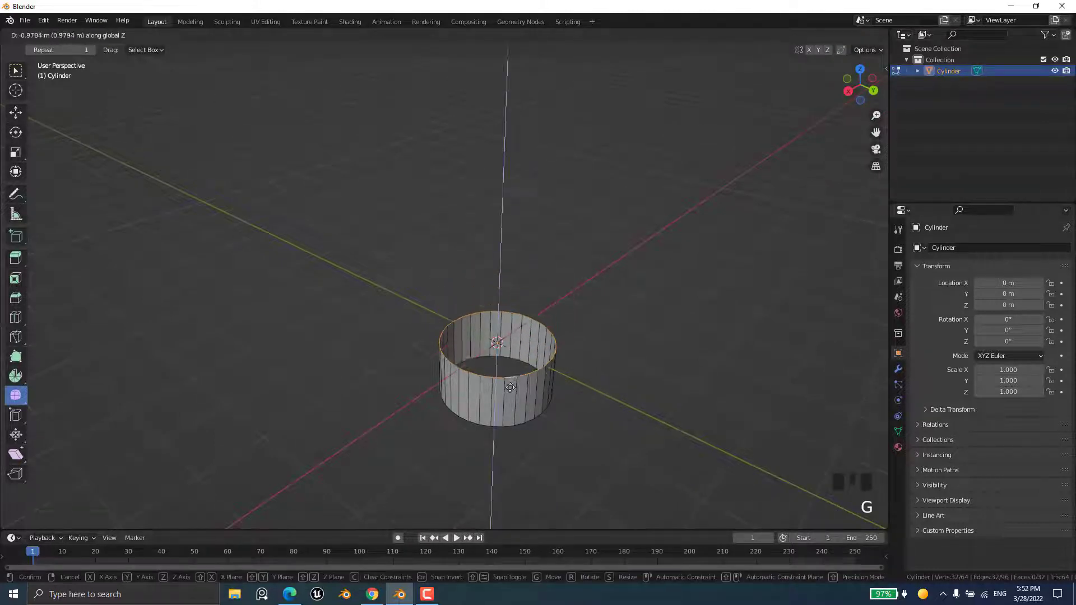
pyautogui.click(520, 422)
pyautogui.moveTo(548, 442); pyautogui.dragTo(543, 434, button='middle')
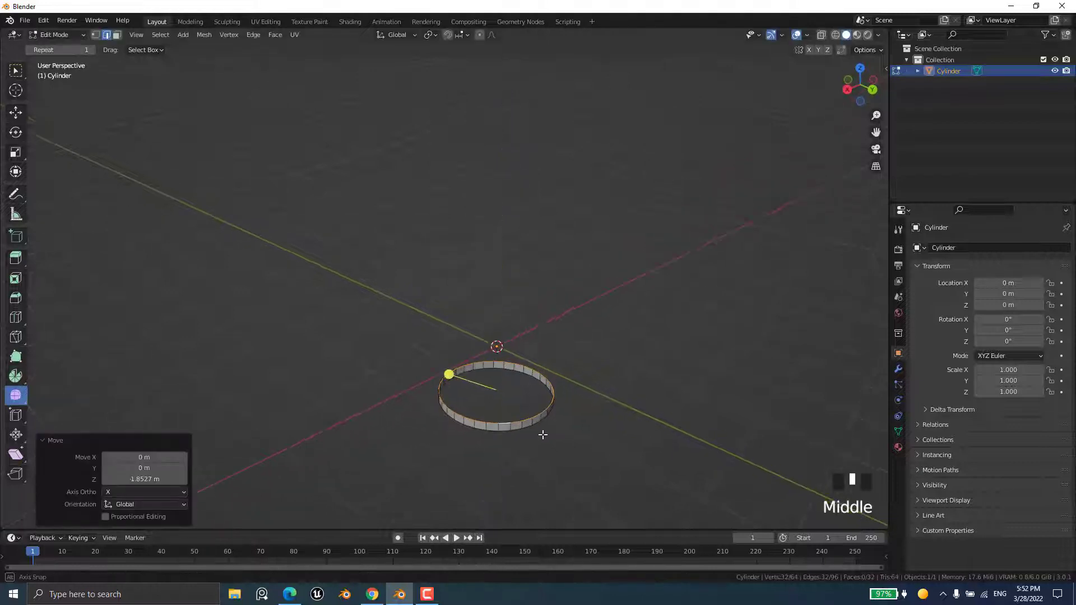
# - Return to Object Mode and move the whole ring up 1 m along Z
pyautogui.press('Tab')
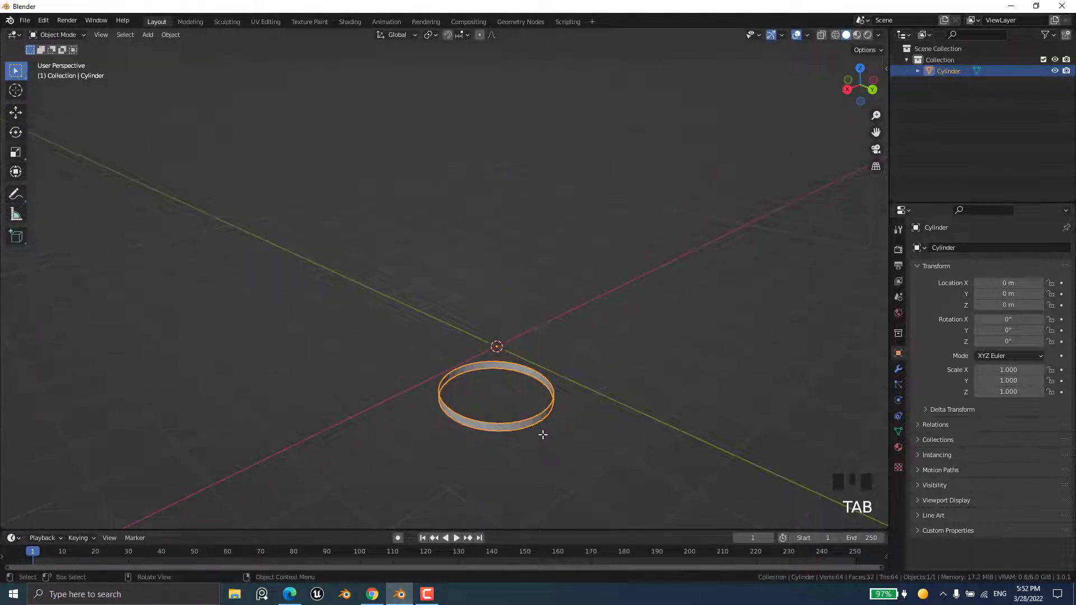
pyautogui.press('g')
pyautogui.press('z')
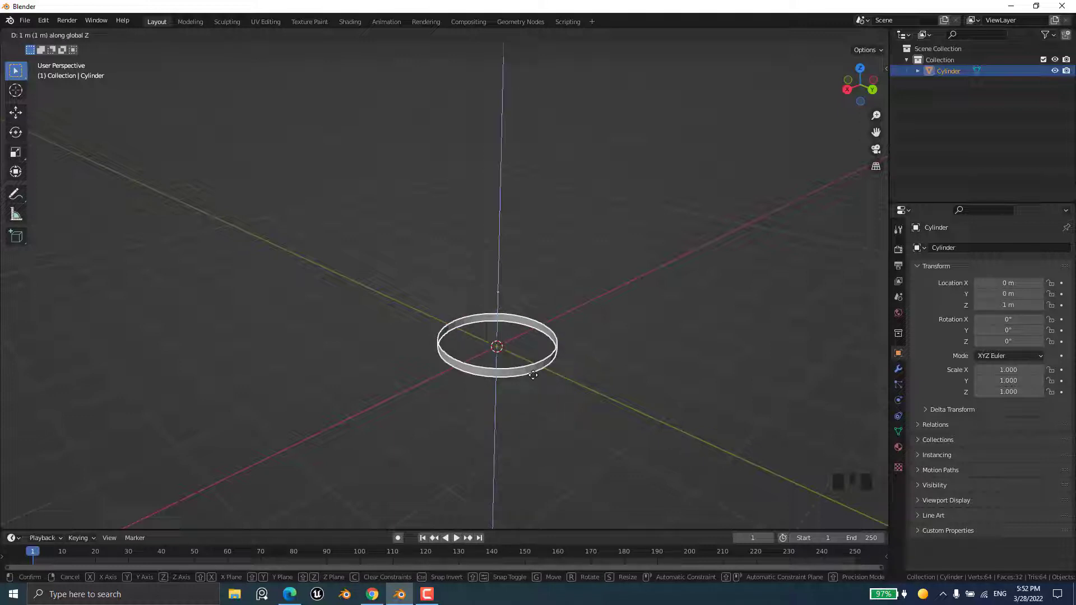
pyautogui.click(533, 375)
pyautogui.moveTo(533, 374)
pyautogui.mouseDown(button='middle')
pyautogui.moveTo(546, 304)
pyautogui.moveTo(539, 376)
pyautogui.moveTo(526, 381)
pyautogui.mouseUp(button='middle')
pyautogui.scroll(-1, 526, 382)
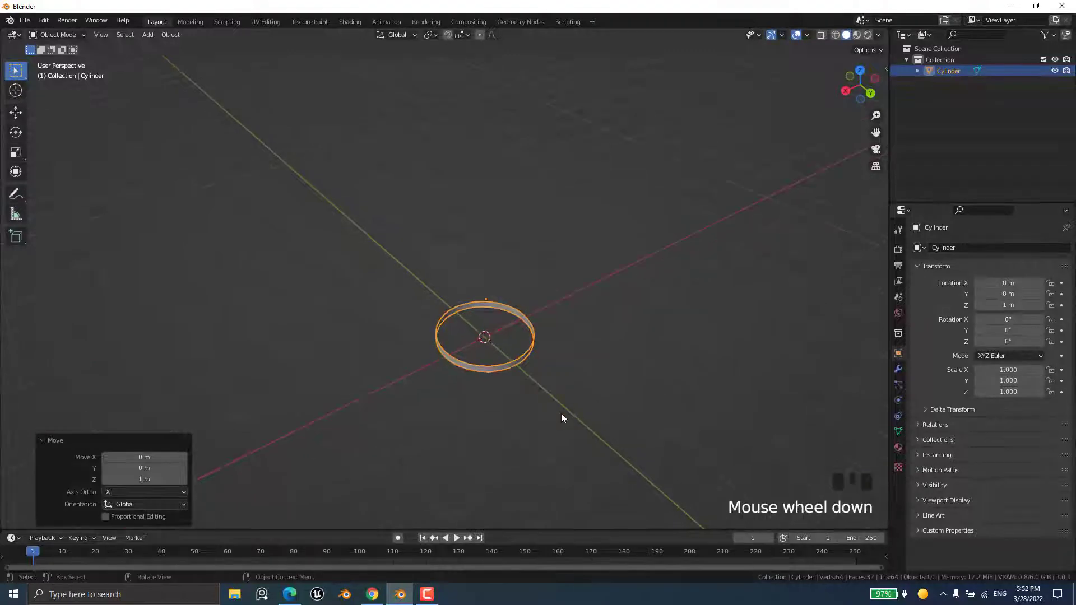
# - Scale the ring's top edge loop down to about 0.825 in Edit Mode so the band slopes inward
pyautogui.keyDown('shift'); pyautogui.moveTo(561, 414); pyautogui.dragTo(574, 391, button='middle'); pyautogui.keyUp('shift')
pyautogui.scroll(3, 501, 408)
pyautogui.press('Tab')
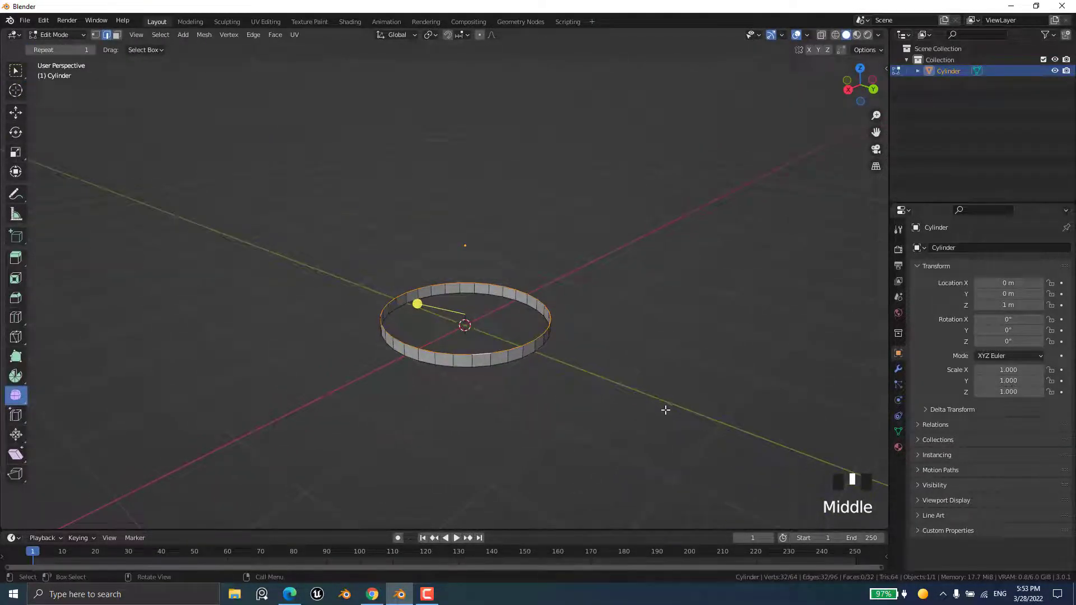
pyautogui.press('s')
pyautogui.click(653, 397)
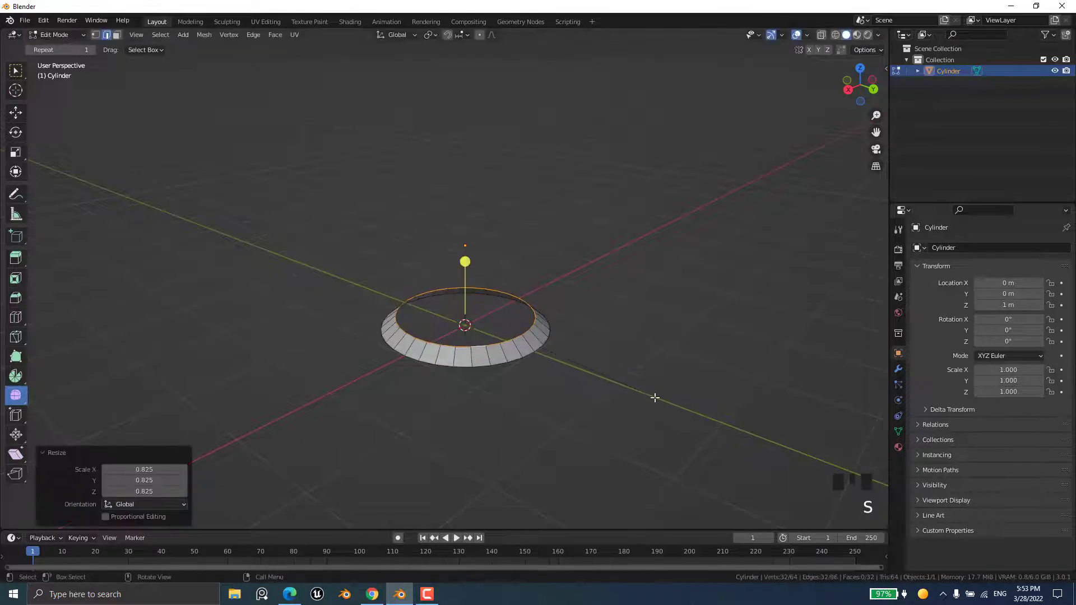
# - Extrude the top edge loop up about 0.56 m along Z and scale it to about 0.756
pyautogui.press('e')
pyautogui.press('z')
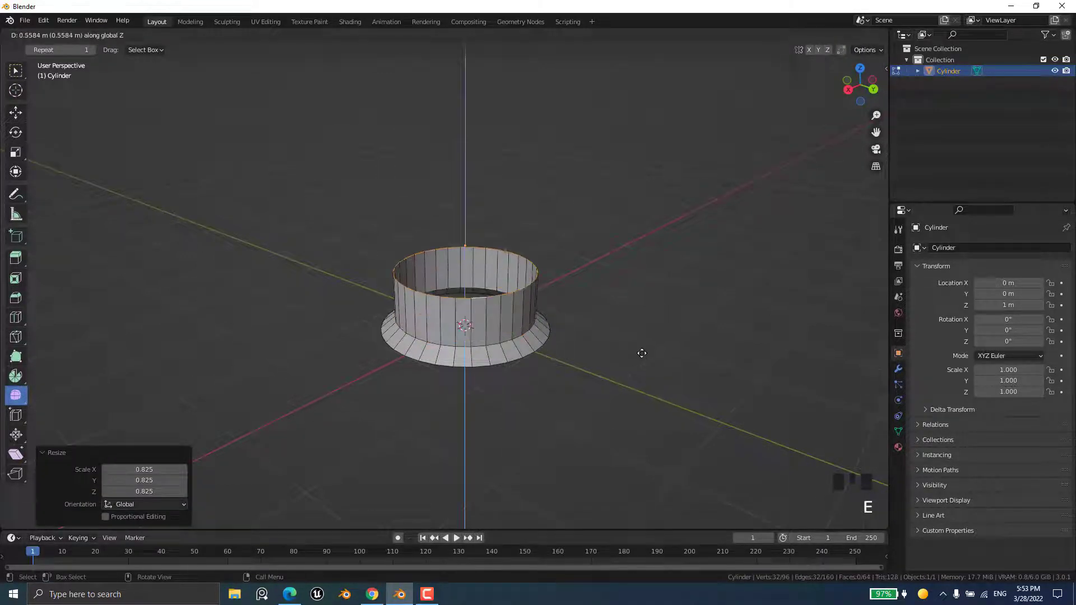
pyautogui.click(650, 357)
pyautogui.press('s')
pyautogui.click(661, 380)
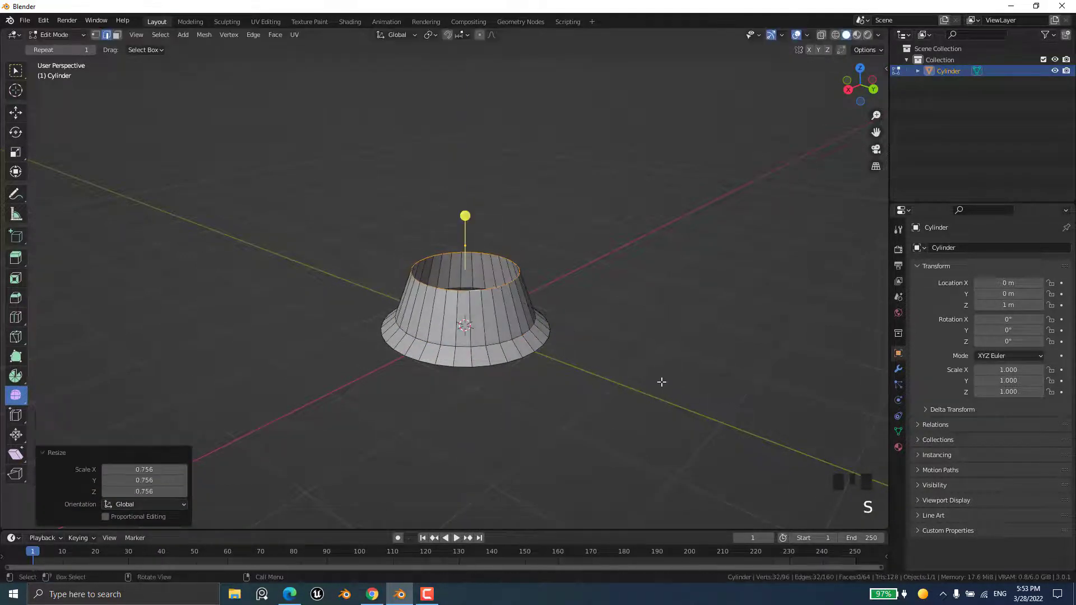
# - Extrude the top edge loop up about 0.41 m along Z and widen it slightly to a scale of about 1.052
pyautogui.press('e')
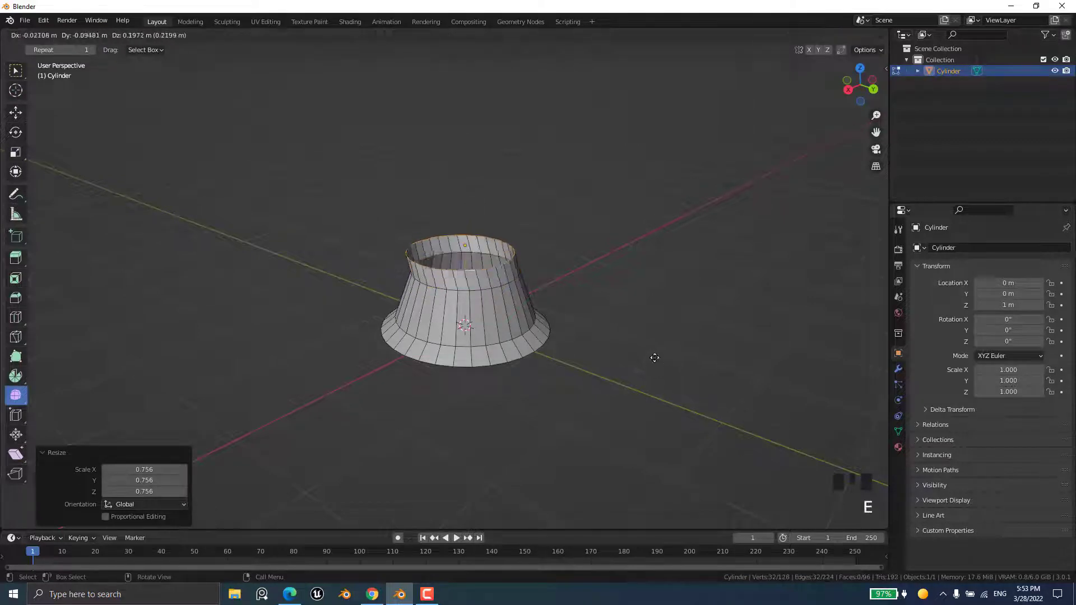
pyautogui.press('z')
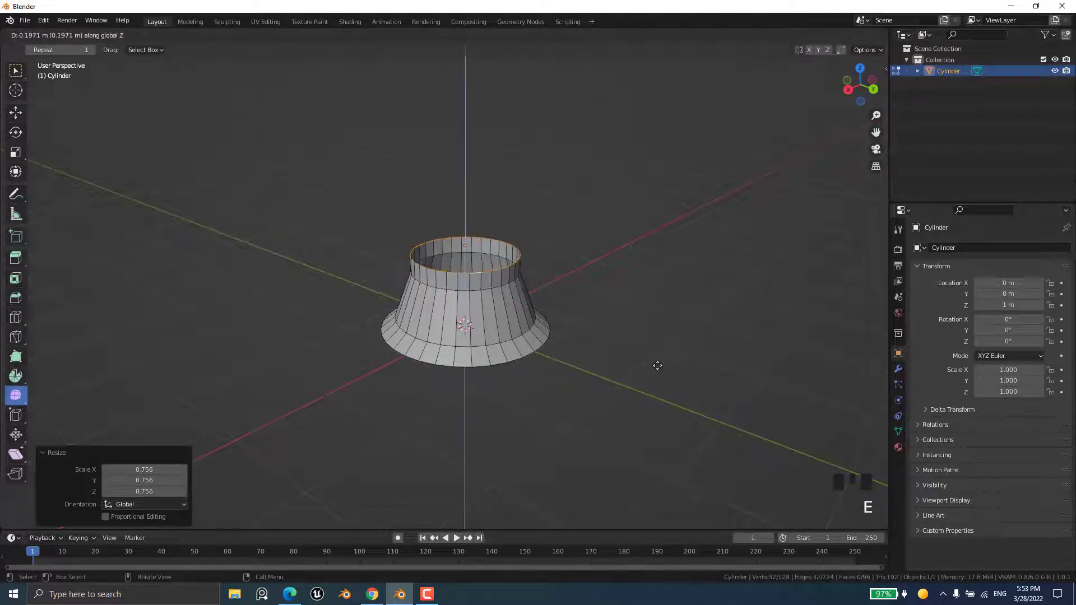
pyautogui.click(661, 347)
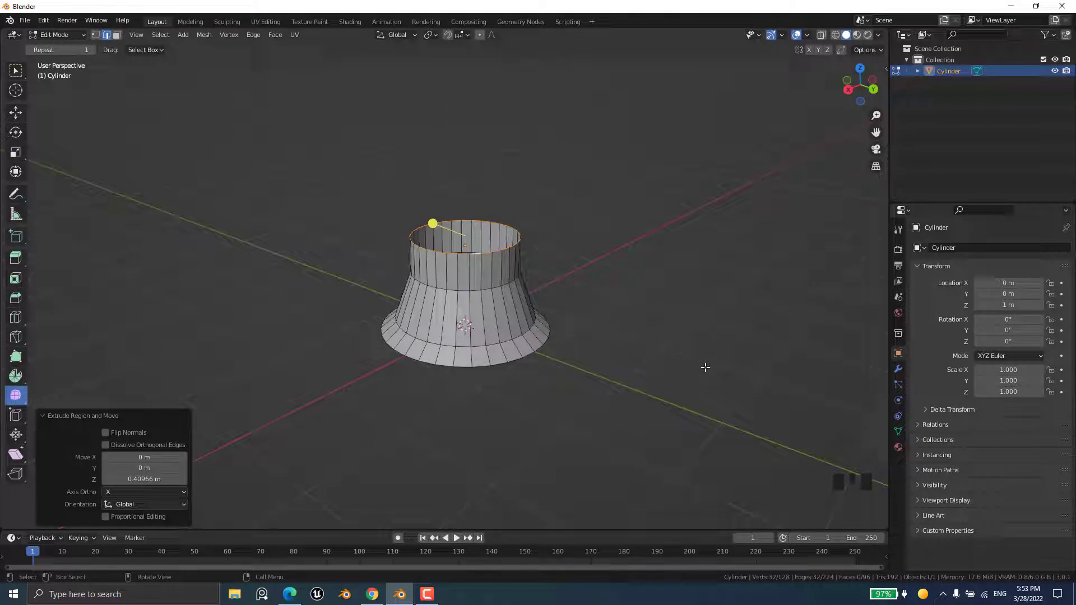
pyautogui.press('s')
pyautogui.click(721, 371)
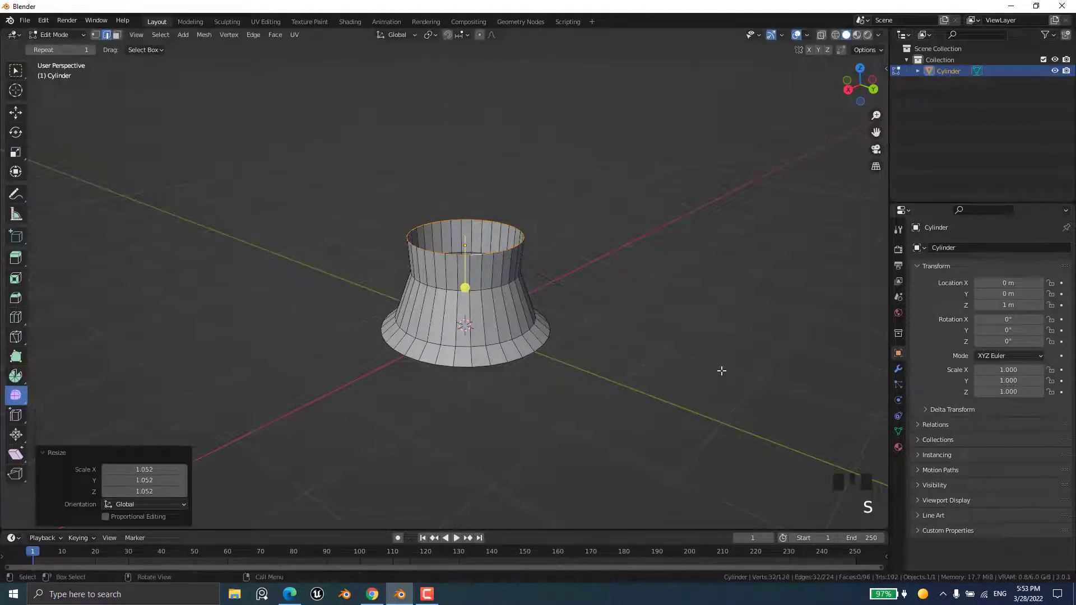
# - Extrude the top edge loop up about 0.61 m along Z and narrow it to a scale of about 0.819
pyautogui.press('e')
pyautogui.press('z')
pyautogui.click(716, 317)
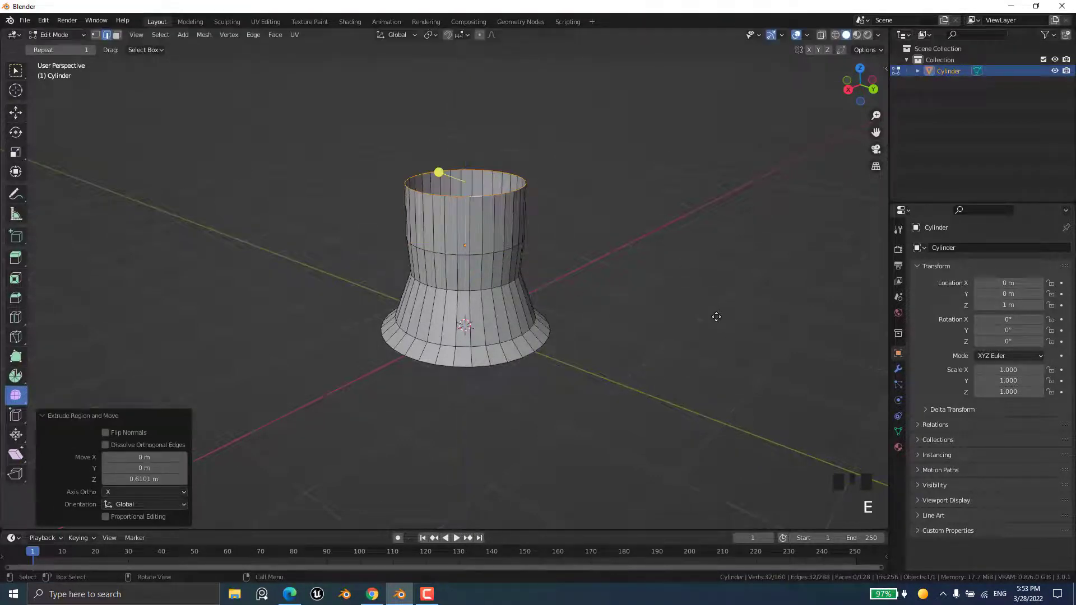
pyautogui.press('s')
pyautogui.click(715, 384)
pyautogui.moveTo(716, 384)
pyautogui.mouseDown(button='middle')
pyautogui.moveTo(667, 372)
pyautogui.moveTo(705, 383)
pyautogui.mouseUp(button='middle')
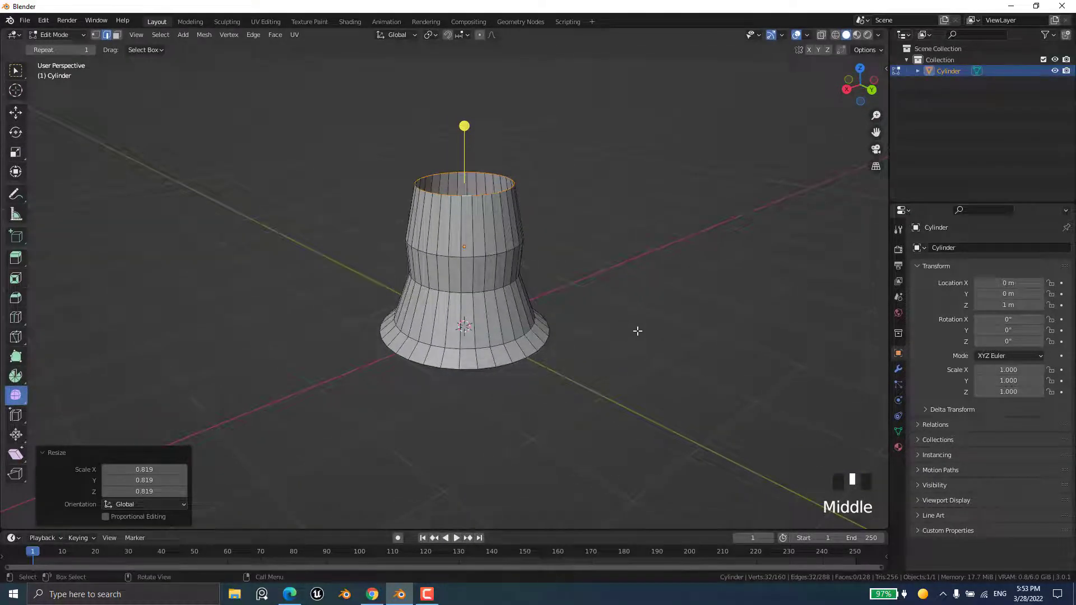
# - Switch to face selection and select two adjacent faces on the middle band plus the two directly below them
pyautogui.press('3')
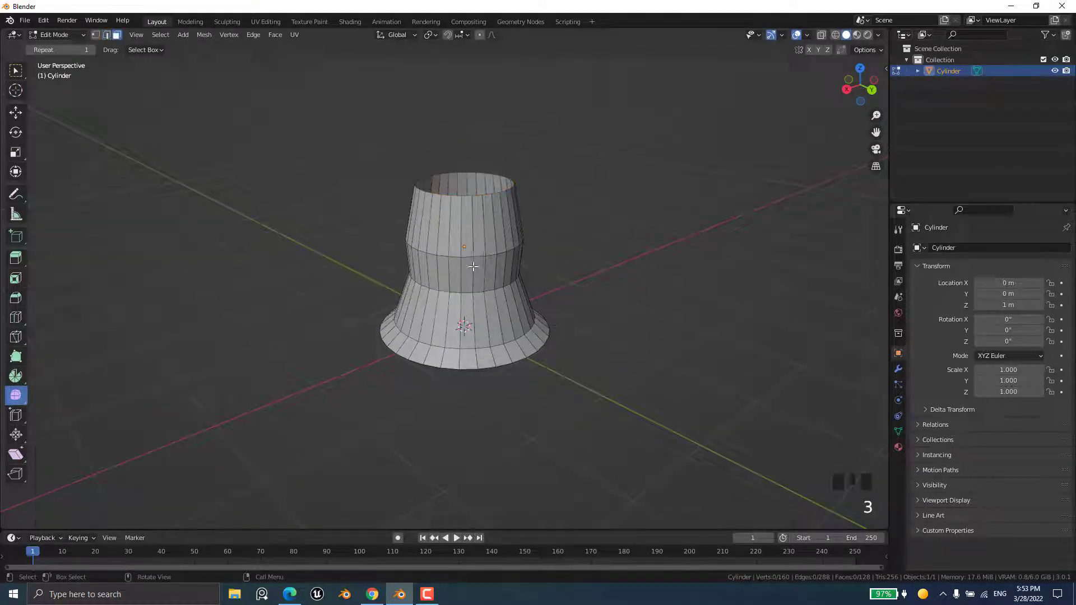
pyautogui.click(468, 275)
pyautogui.keyDown('ctrl'); pyautogui.click(455, 274); pyautogui.keyUp('ctrl')
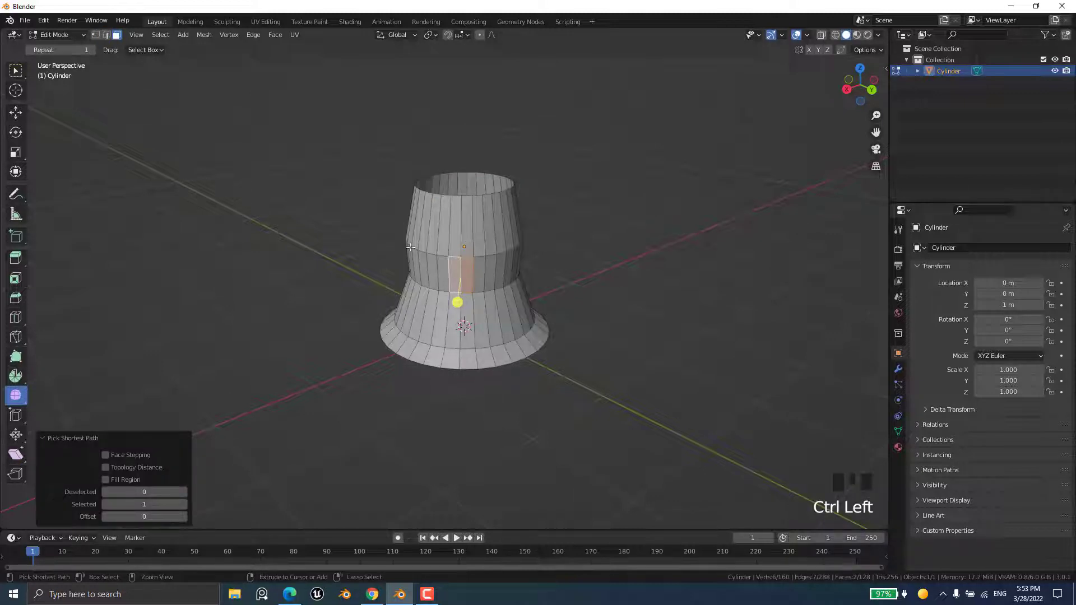
pyautogui.click(151, 148)
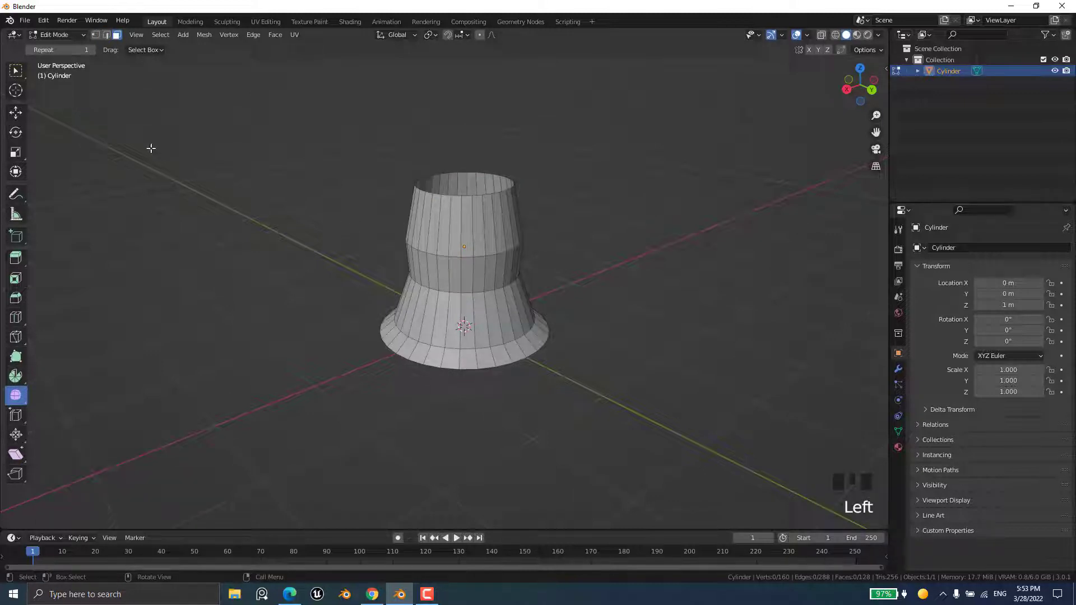
pyautogui.keyDown('ctrl'); pyautogui.click(454, 270); pyautogui.keyUp('ctrl')
pyautogui.keyDown('ctrl'); pyautogui.click(441, 299); pyautogui.keyUp('ctrl')
pyautogui.keyDown('ctrl'); pyautogui.click(445, 317); pyautogui.keyUp('ctrl')
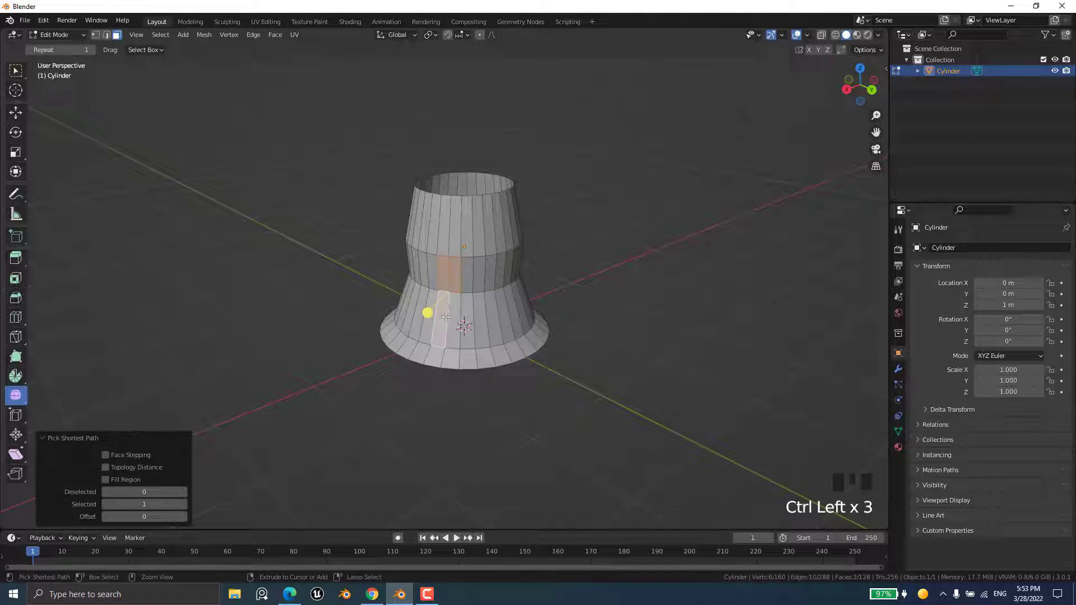
pyautogui.keyDown('ctrl'); pyautogui.click(451, 320); pyautogui.keyUp('ctrl')
# - Activate the Select Box tool, add the two faces above on the uppermost band to the selection, and collapse the operator settings
pyautogui.click(13, 70)
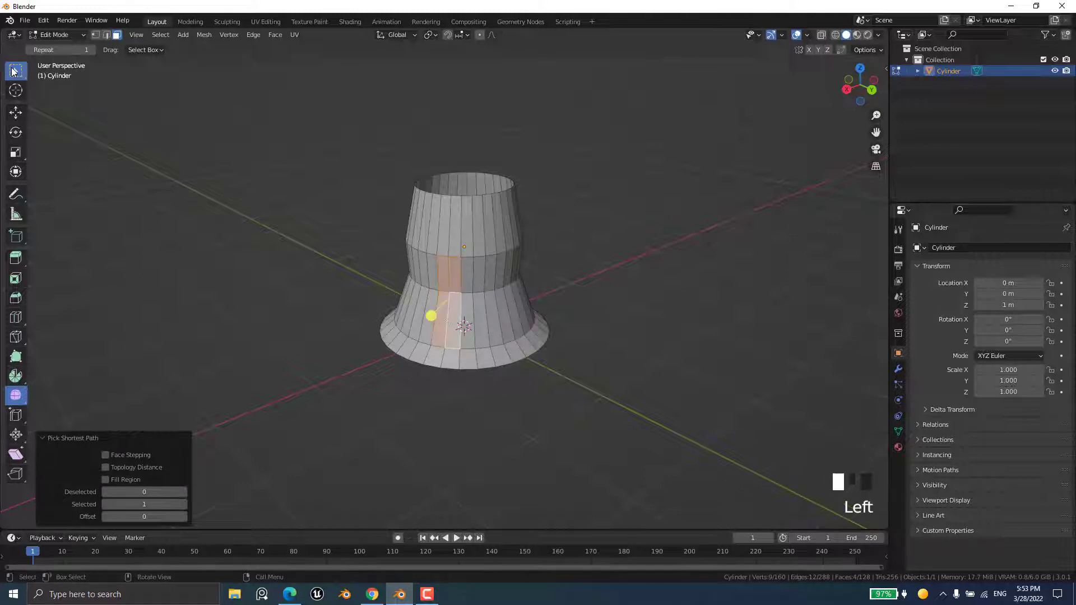
pyautogui.moveTo(474, 318); pyautogui.dragTo(448, 340, button='middle')
pyautogui.scroll(2, 449, 299)
pyautogui.scroll(1, 449, 340)
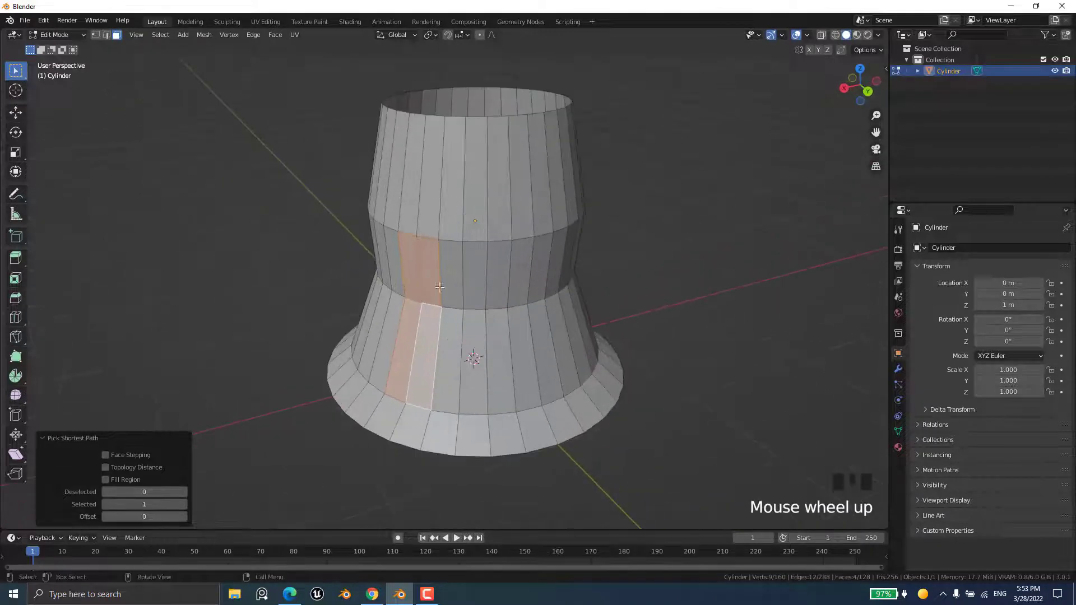
pyautogui.keyDown('ctrl'); pyautogui.click(421, 222); pyautogui.keyUp('ctrl')
pyautogui.keyDown('ctrl'); pyautogui.click(433, 226); pyautogui.keyUp('ctrl')
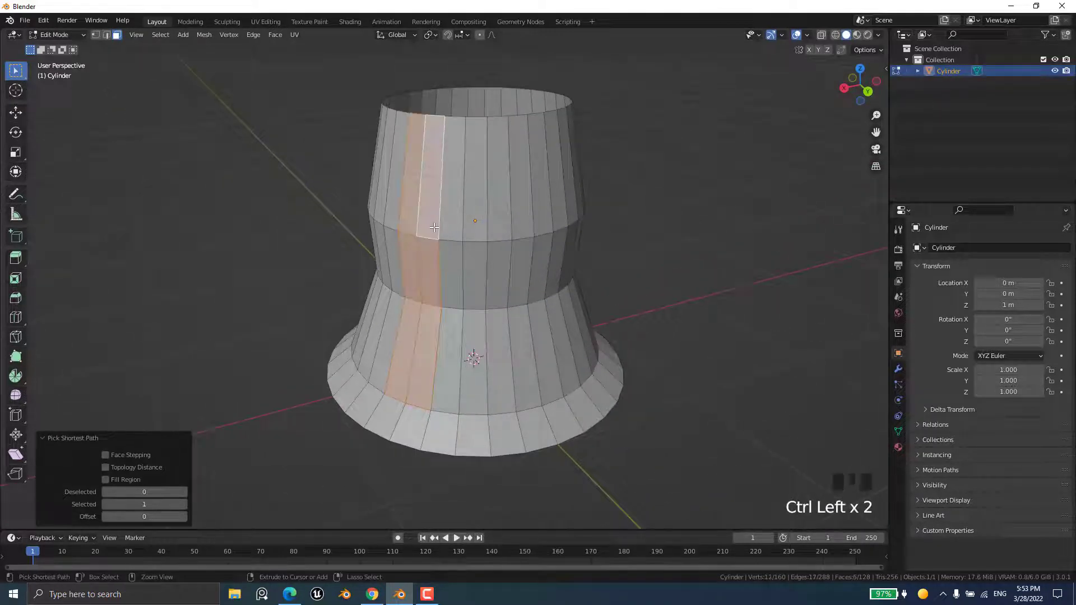
pyautogui.click(44, 438)
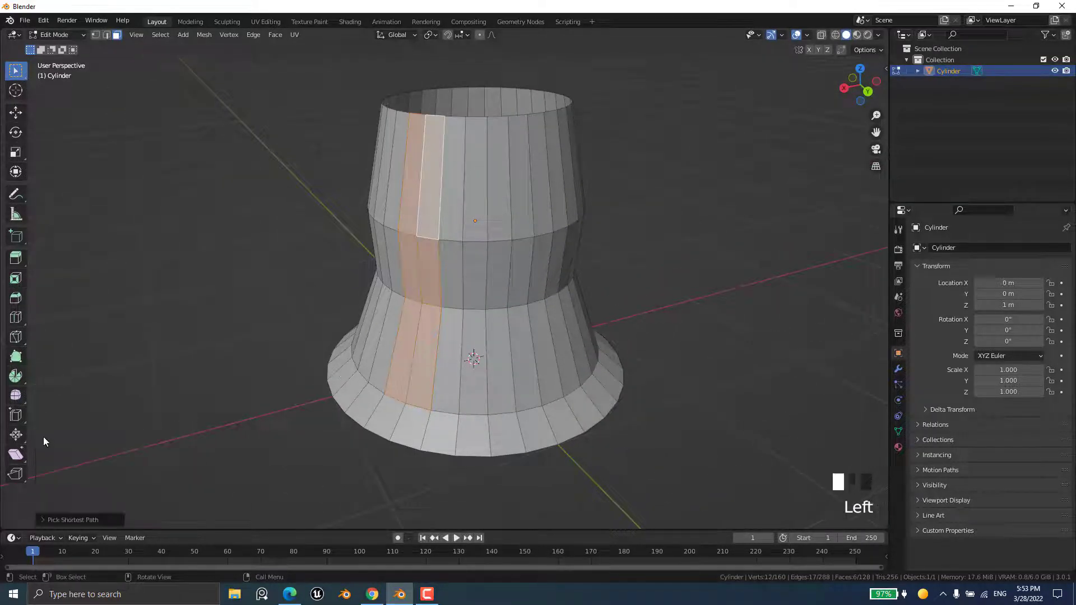
# - Activate the Smooth tool and try smoothing the six selected faces
pyautogui.click(16, 396)
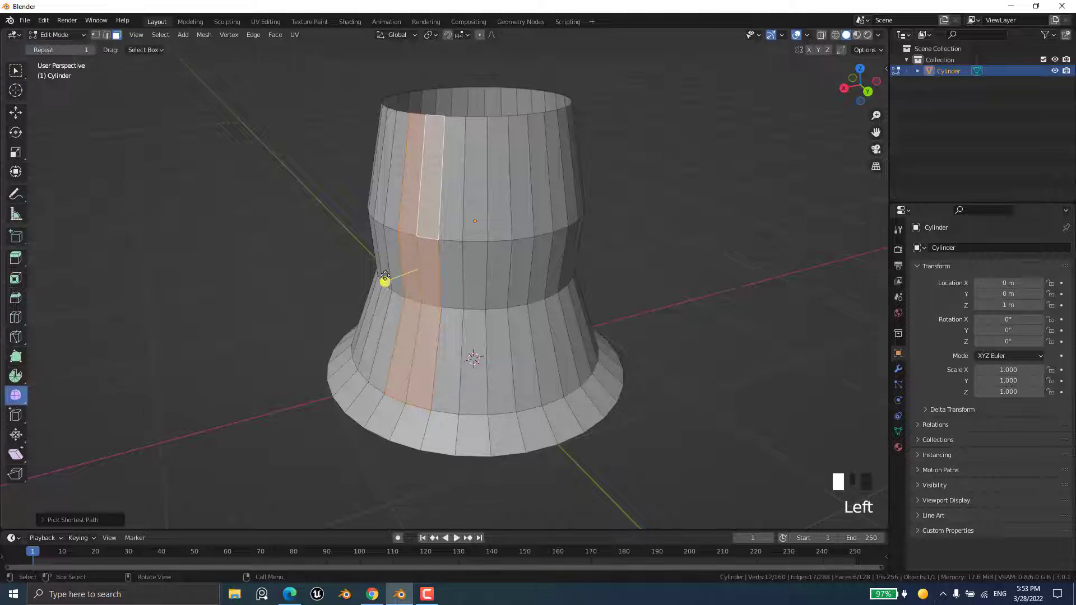
pyautogui.moveTo(386, 282); pyautogui.dragTo(597, 215)
pyautogui.hotkey('ctrl', 'z')
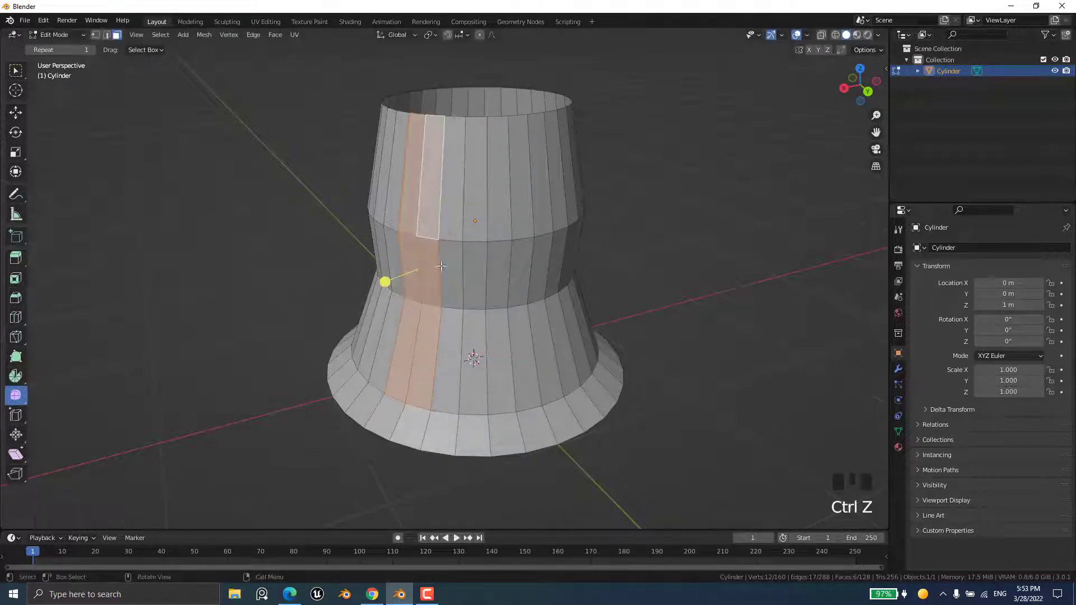
# - Select two adjacent faces on the middle band plus the two faces directly below them
pyautogui.click(431, 265)
pyautogui.keyDown('ctrl'); pyautogui.click(407, 271); pyautogui.keyUp('ctrl')
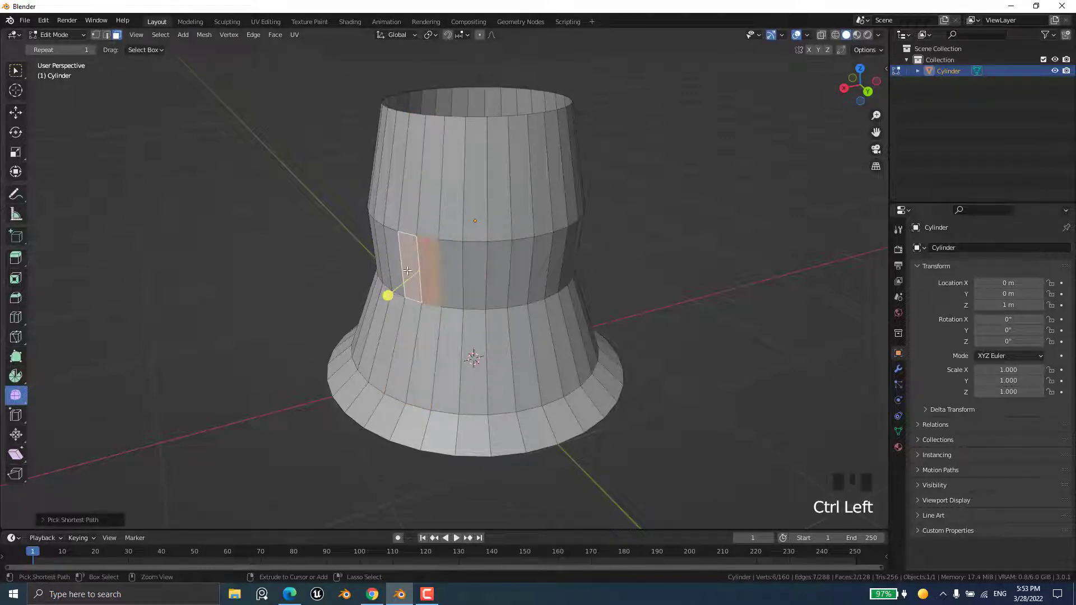
pyautogui.keyDown('shift'); pyautogui.click(426, 348); pyautogui.keyUp('shift')
pyautogui.keyDown('shift'); pyautogui.click(401, 350); pyautogui.keyUp('shift')
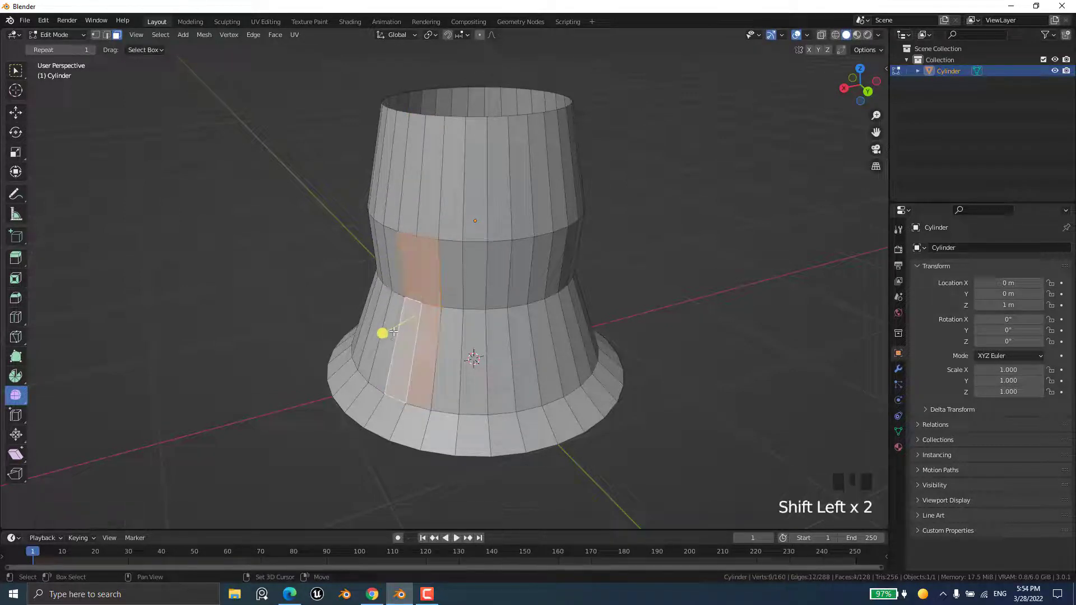
# - Try to smooth the four selected faces
pyautogui.moveTo(380, 335); pyautogui.dragTo(654, 310)
pyautogui.moveTo(654, 310); pyautogui.dragTo(522, 309, button='middle')
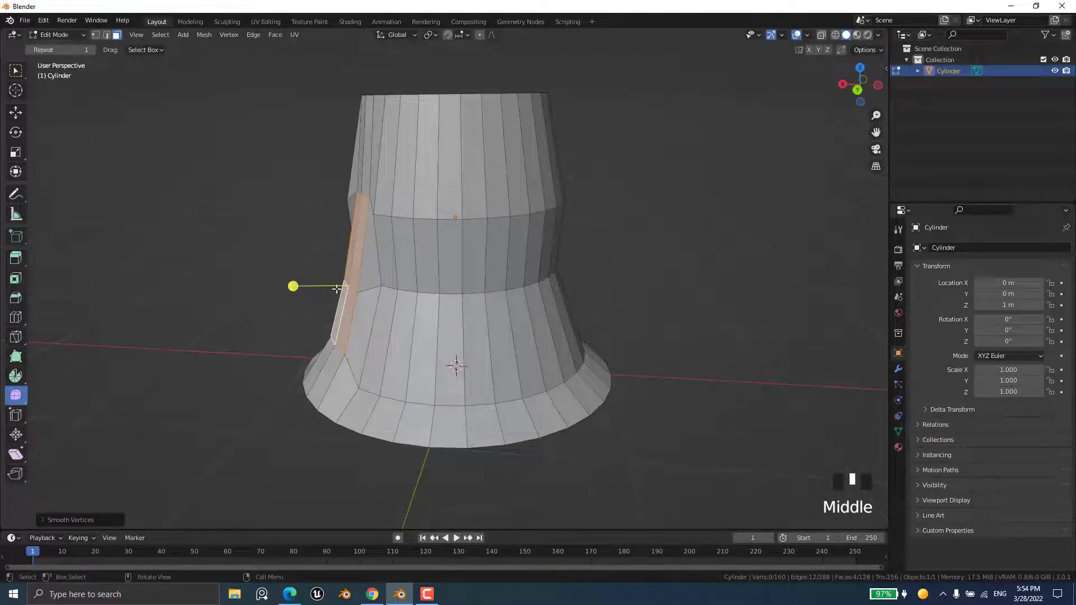
pyautogui.scroll(2, 348, 289)
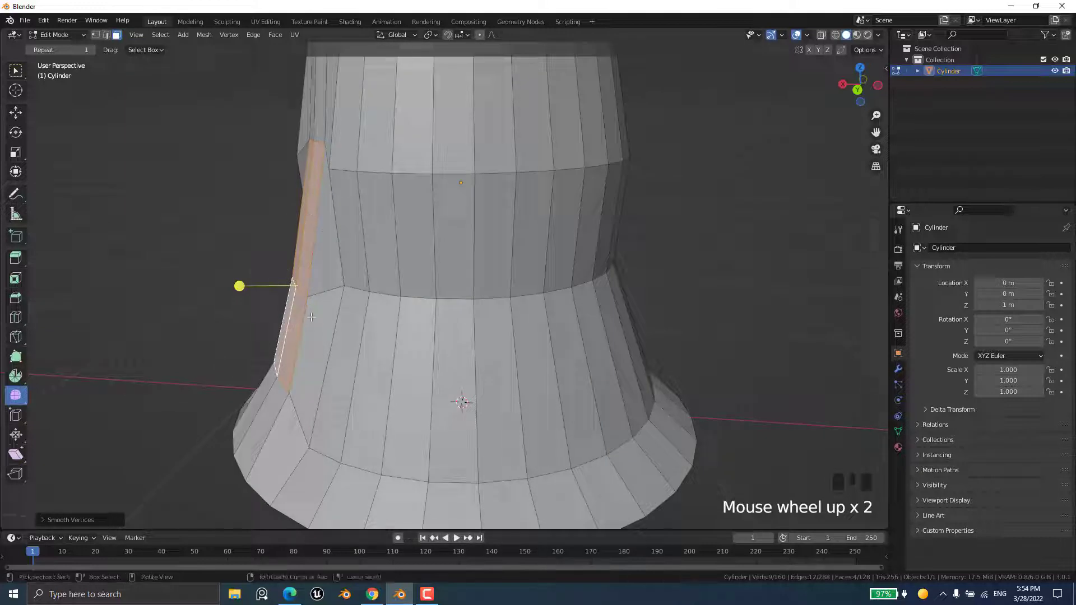
pyautogui.hotkey('ctrl', 'z')
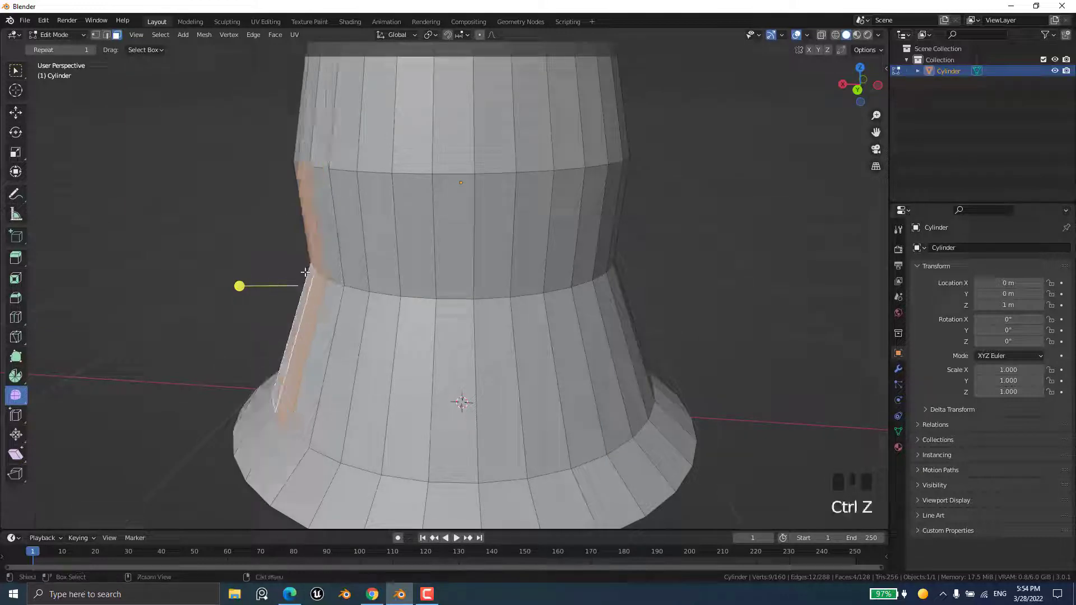
# - Smooth the four selected faces and set the smoothing factor to 0.615
pyautogui.moveTo(240, 286); pyautogui.dragTo(33, 285)
pyautogui.moveTo(180, 394); pyautogui.dragTo(230, 391, button='middle')
pyautogui.scroll(-1, 393, 317)
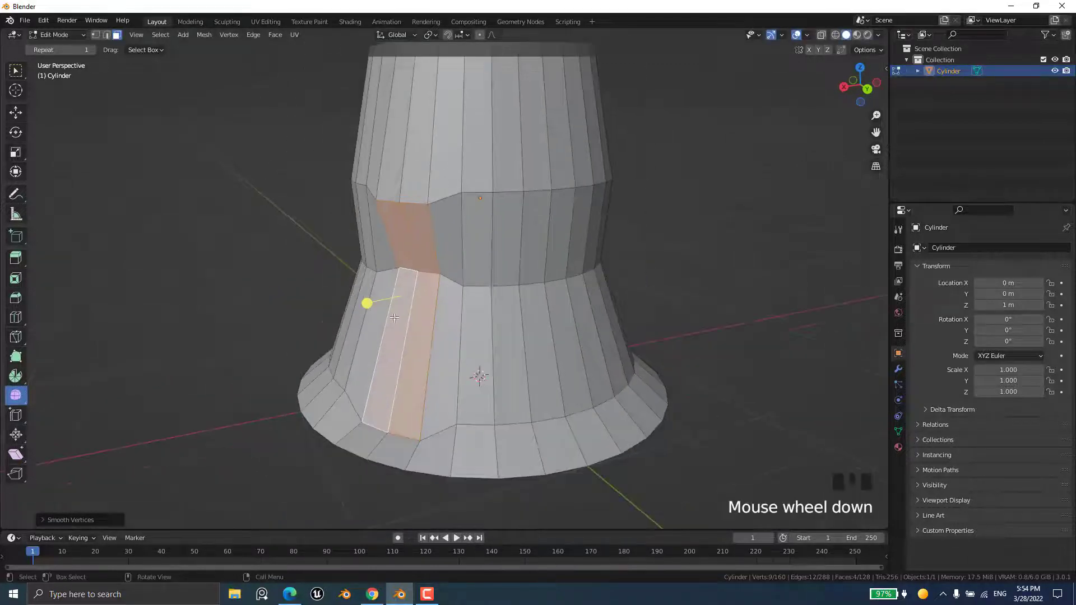
pyautogui.moveTo(394, 318); pyautogui.dragTo(168, 482, button='middle')
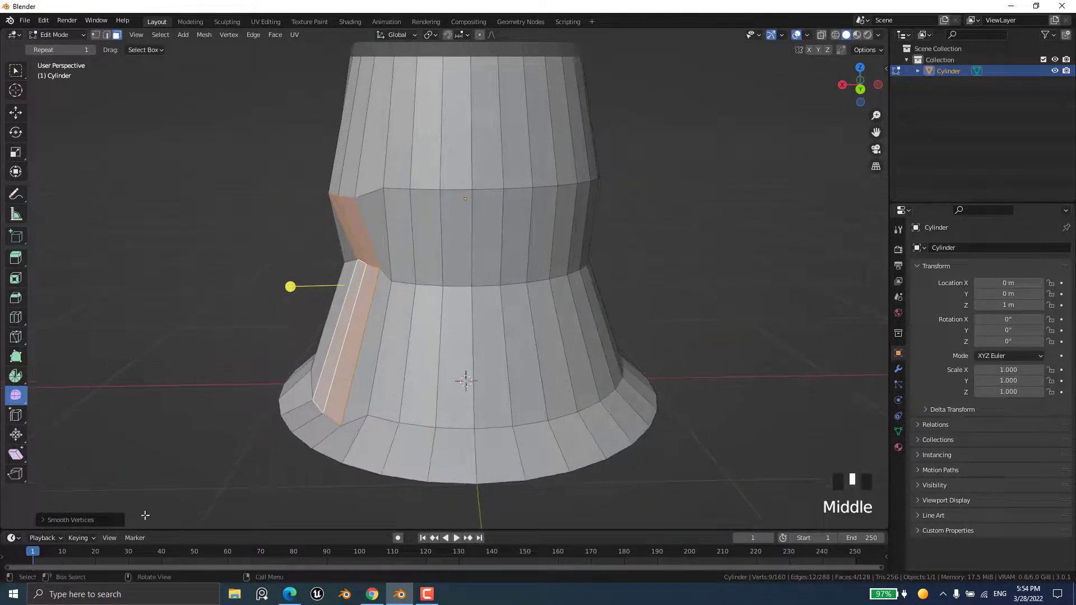
pyautogui.click(44, 521)
pyautogui.moveTo(124, 469); pyautogui.dragTo(144, 468)
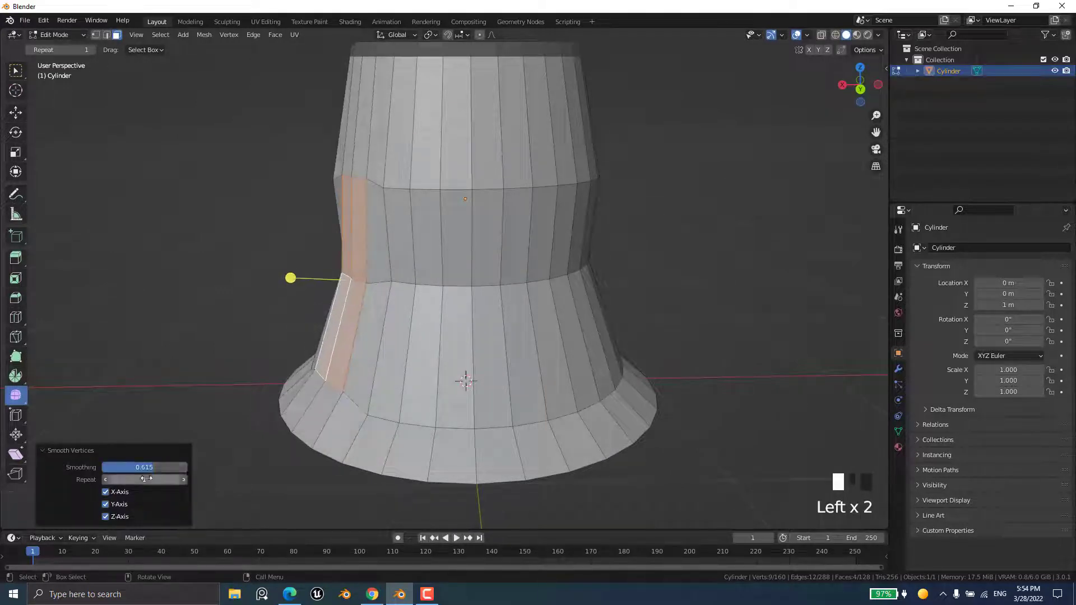
# - Try repeating the smoothing up to 13 times, and return the repeat count to 1
pyautogui.click(182, 480)
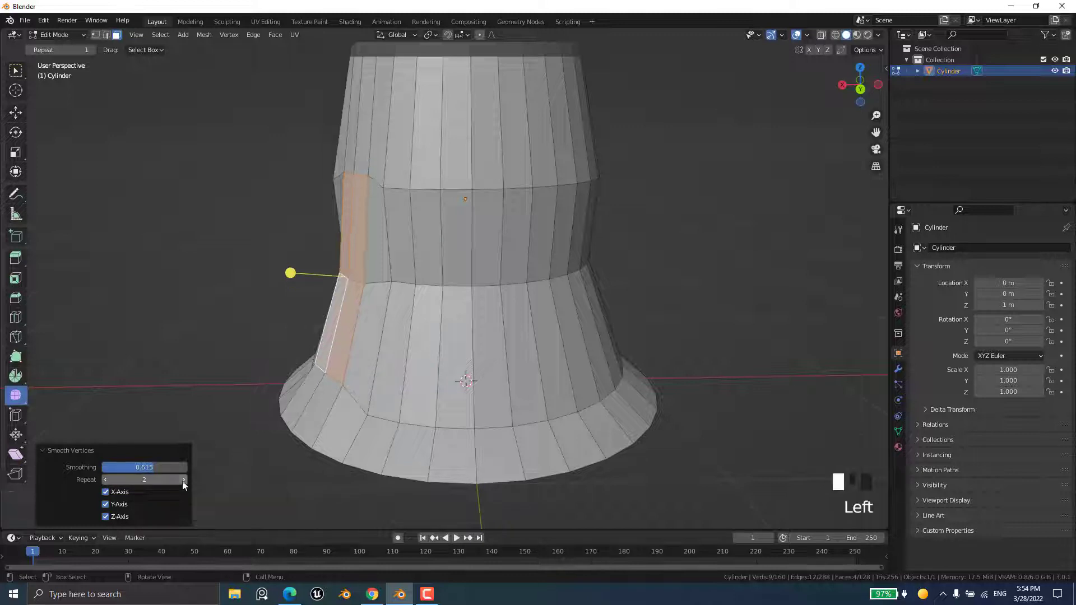
pyautogui.click(183, 480)
pyautogui.click(183, 480)
pyautogui.click(183, 480)
pyautogui.click(183, 480)
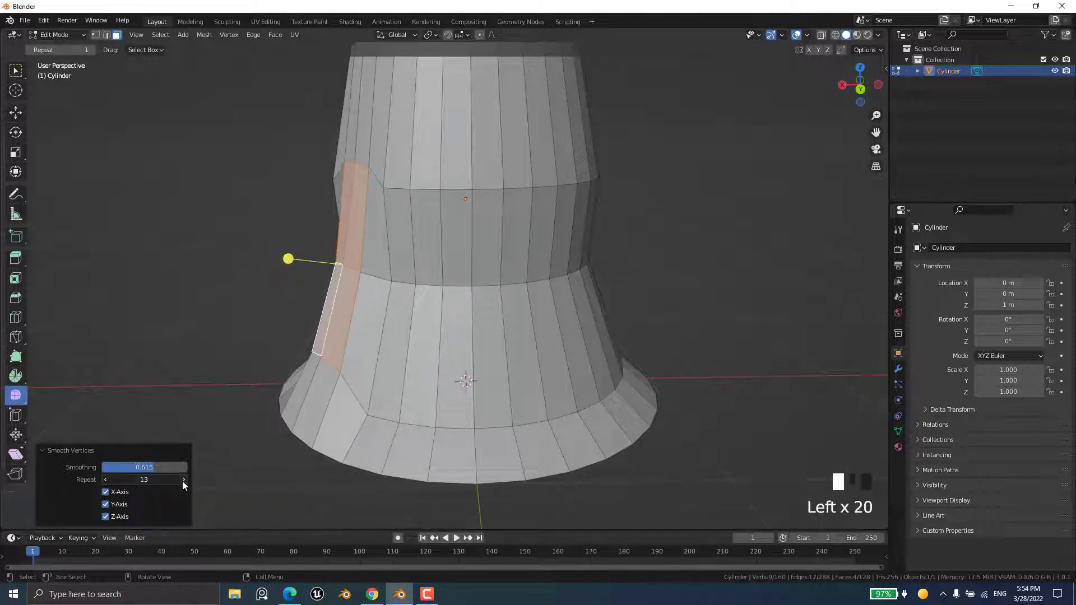
pyautogui.click(183, 481)
pyautogui.click(183, 481)
pyautogui.moveTo(183, 481)
pyautogui.mouseDown()
pyautogui.moveTo(225, 481)
pyautogui.moveTo(194, 481)
pyautogui.mouseUp()
# - Restrict the smoothing to the X axis, raise its factor to 0.875, and clear the face selection
pyautogui.click(106, 492)
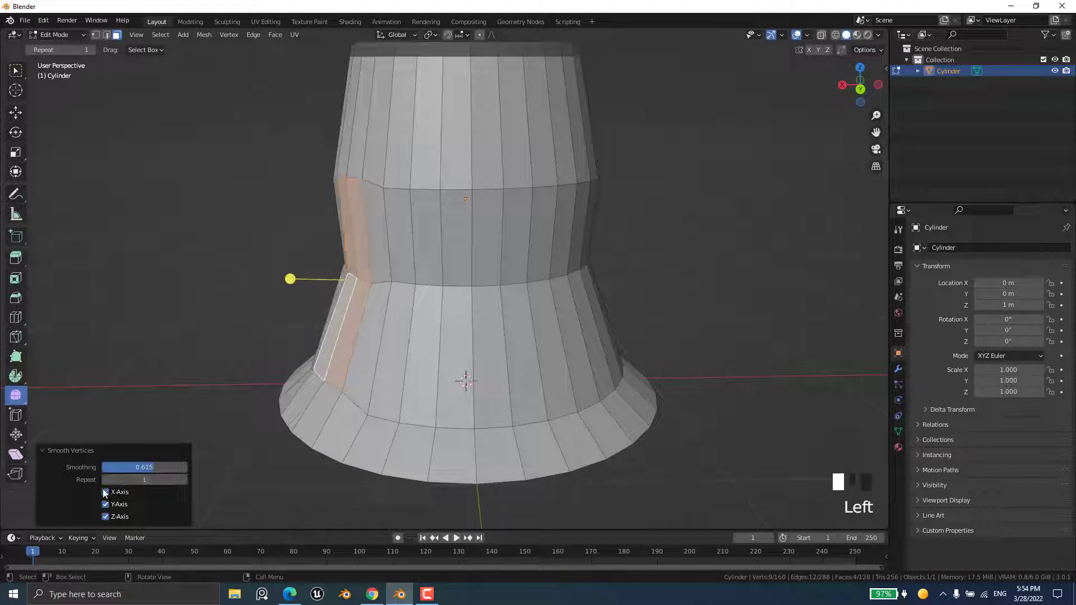
pyautogui.click(106, 504)
pyautogui.click(104, 516)
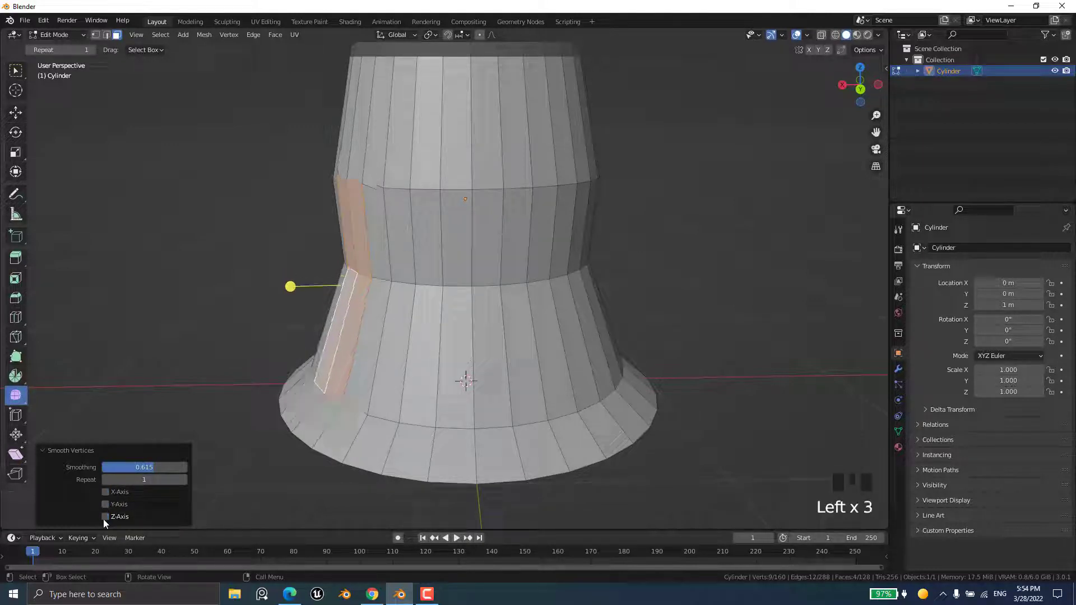
pyautogui.click(106, 492)
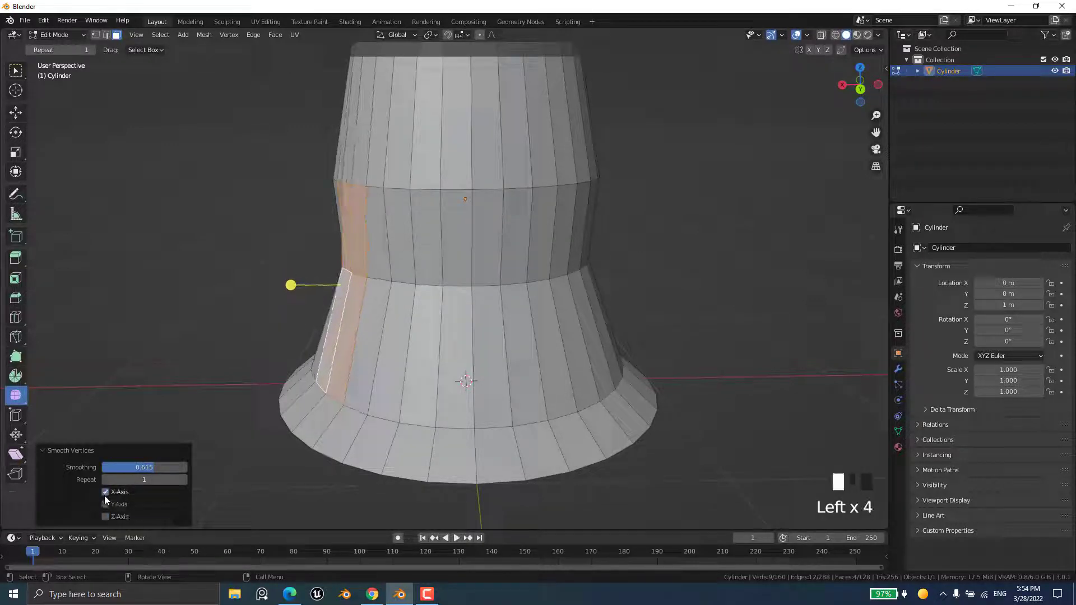
pyautogui.click(150, 468)
pyautogui.moveTo(154, 468); pyautogui.dragTo(222, 469)
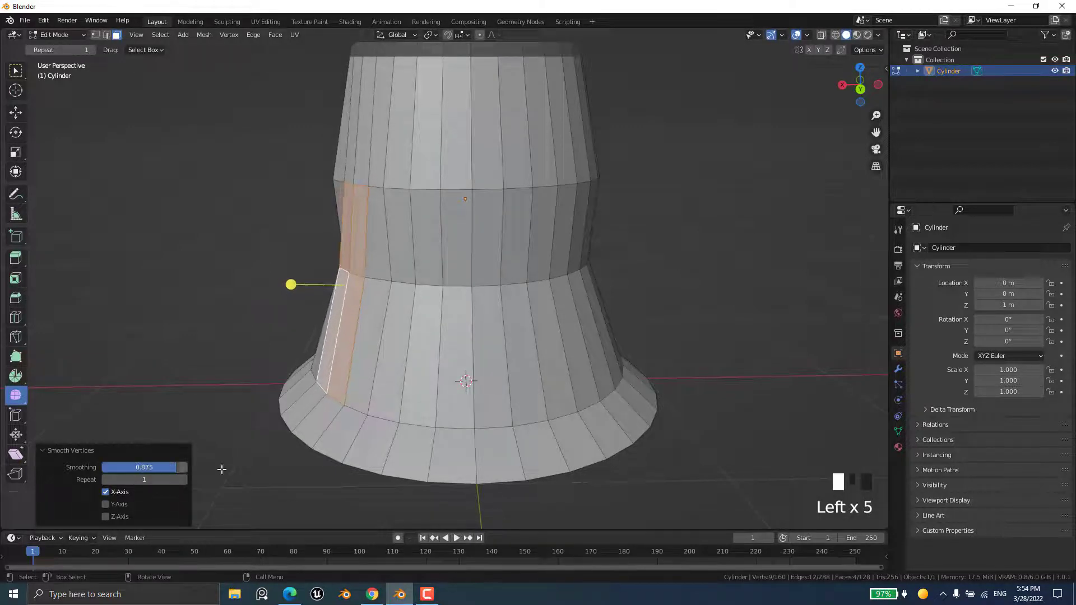
pyautogui.click(106, 503)
pyautogui.click(204, 371)
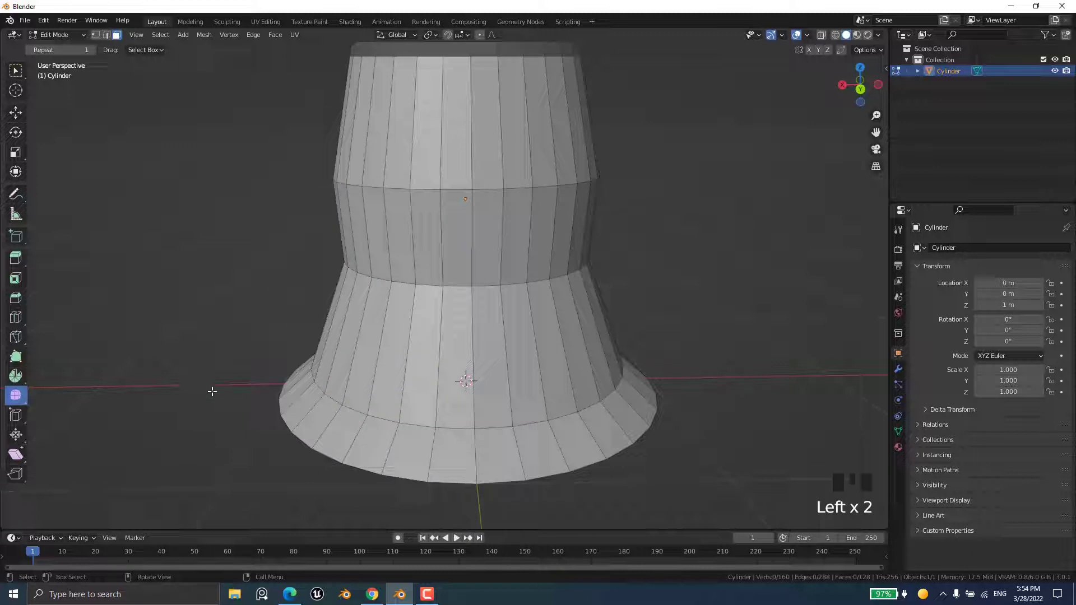
# - Select one face on the middle band and the face directly below it
pyautogui.moveTo(316, 317); pyautogui.dragTo(401, 290, button='middle')
pyautogui.click(400, 290)
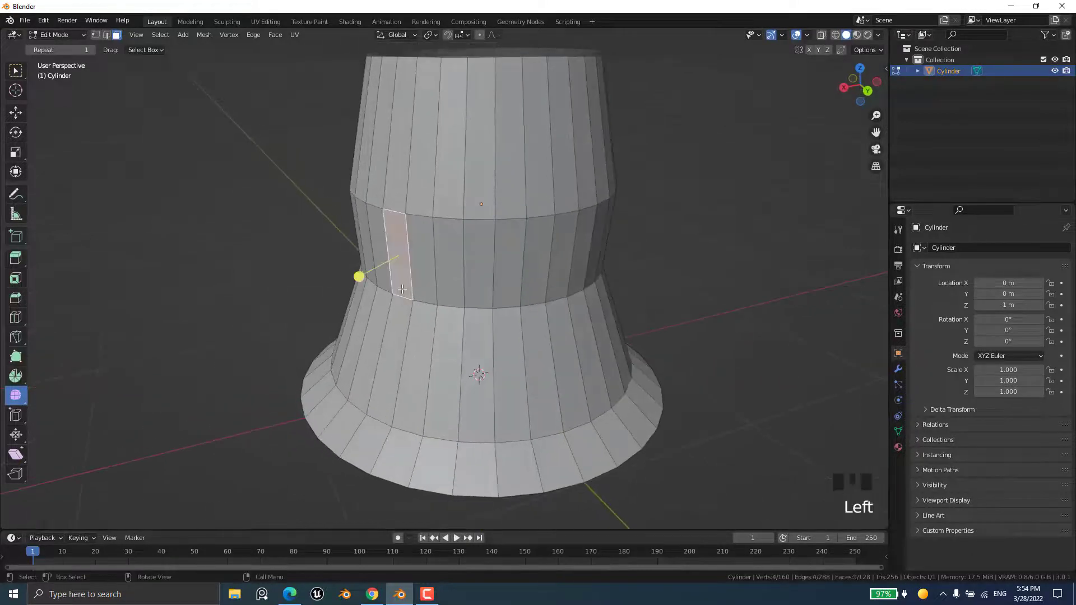
pyautogui.keyDown('ctrl'); pyautogui.click(396, 311); pyautogui.keyUp('ctrl')
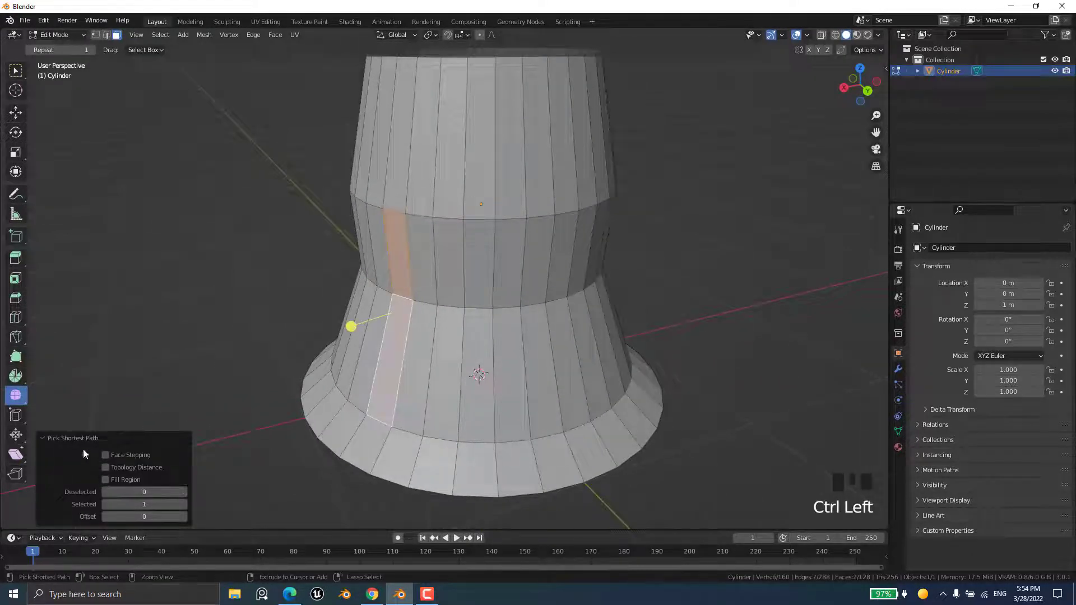
# - Try smoothing the two selected faces along the Y axis only with a factor of 0.942
pyautogui.moveTo(337, 329); pyautogui.dragTo(453, 320)
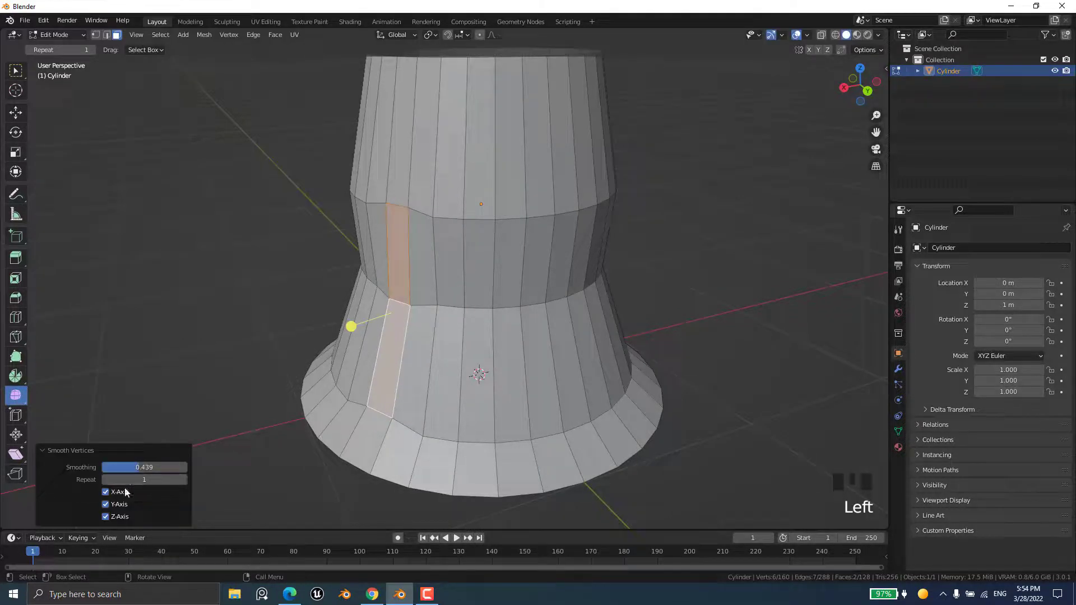
pyautogui.click(107, 493)
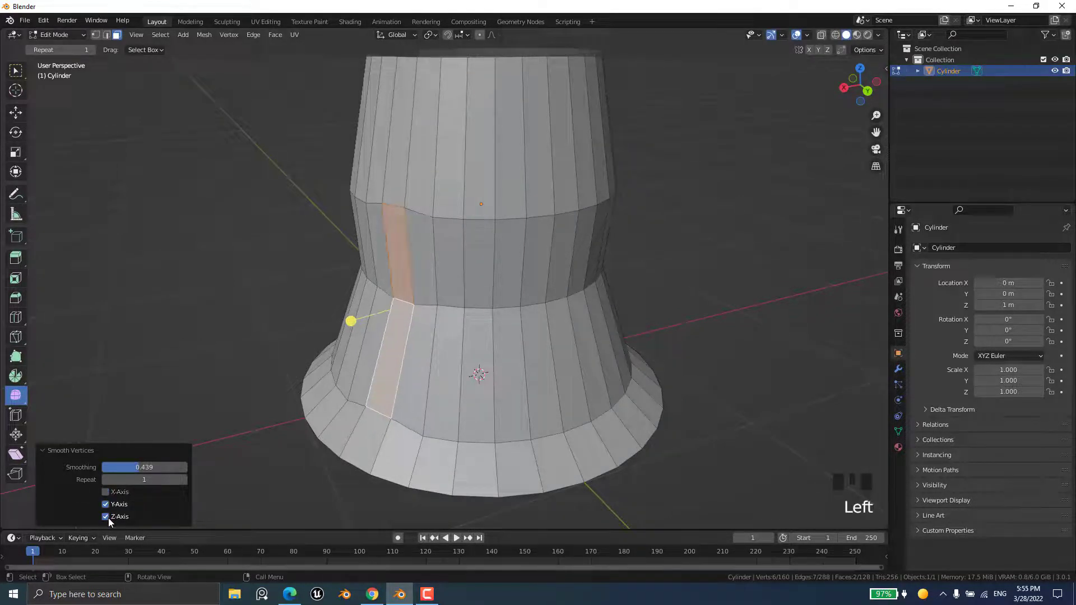
pyautogui.click(106, 516)
pyautogui.moveTo(135, 465)
pyautogui.mouseDown()
pyautogui.moveTo(107, 467)
pyautogui.moveTo(205, 469)
pyautogui.moveTo(120, 469)
pyautogui.moveTo(186, 469)
pyautogui.moveTo(148, 476)
pyautogui.mouseUp()
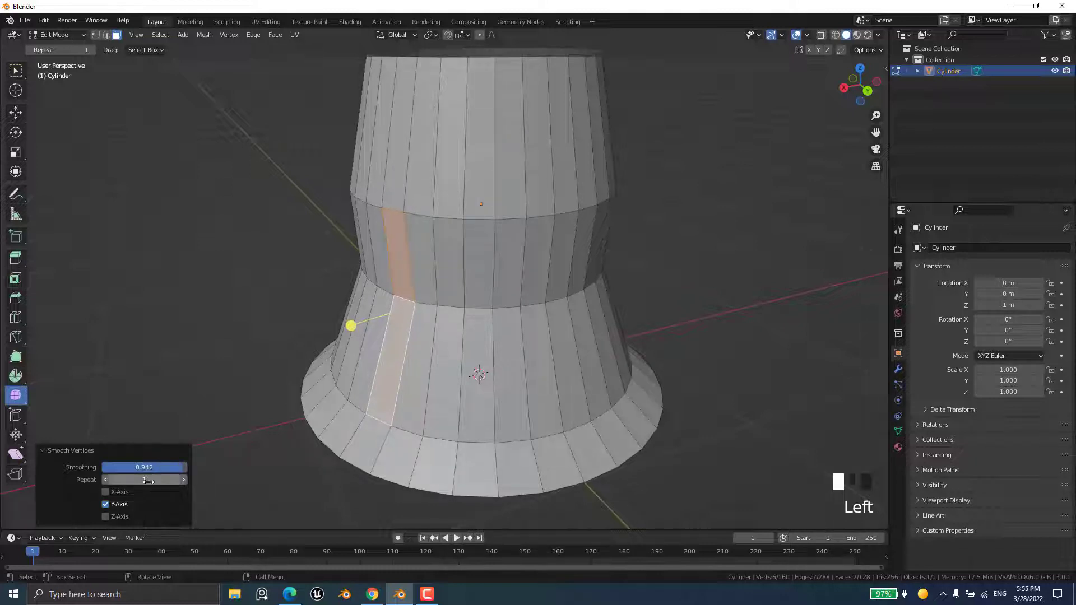
pyautogui.click(107, 503)
pyautogui.click(101, 513)
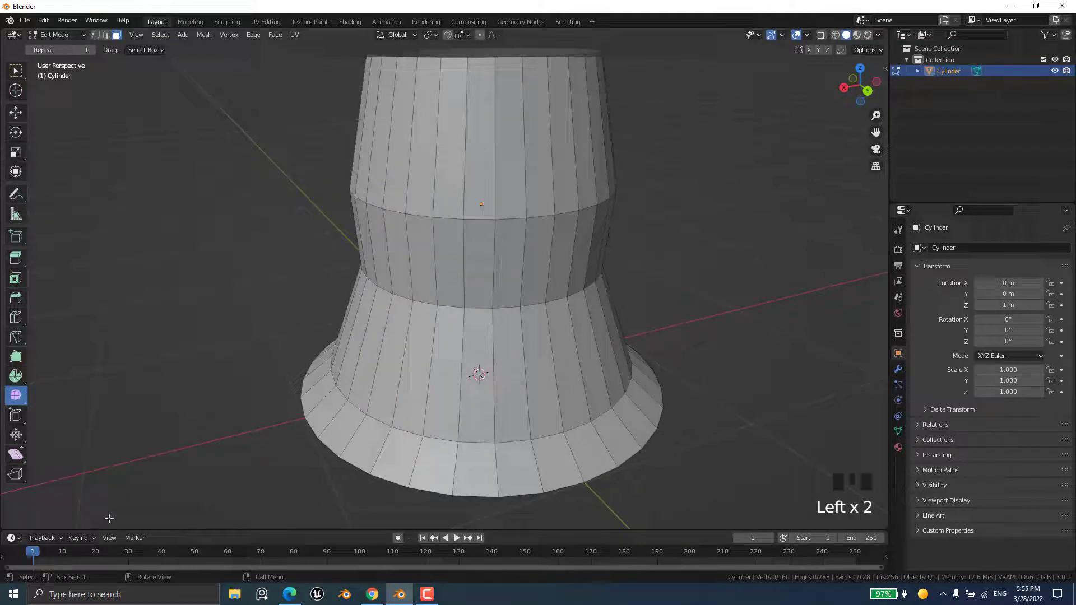
pyautogui.hotkey('ctrl', 'z')
# - Try smoothing the two selected faces along the Z axis only with a factor of 1.000
pyautogui.moveTo(353, 324); pyautogui.dragTo(443, 324)
pyautogui.click(106, 492)
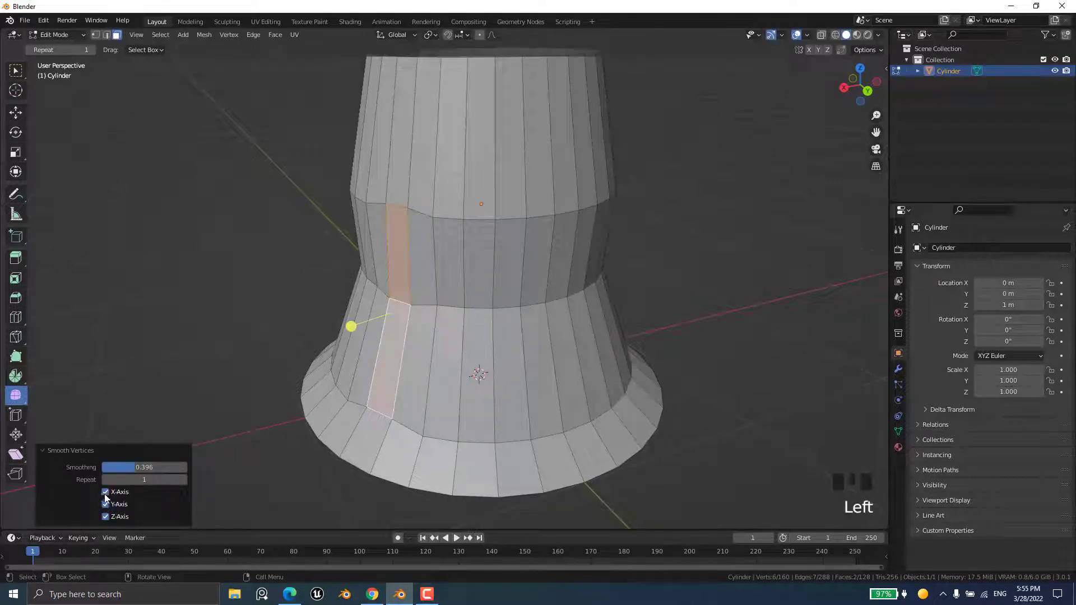
pyautogui.click(105, 505)
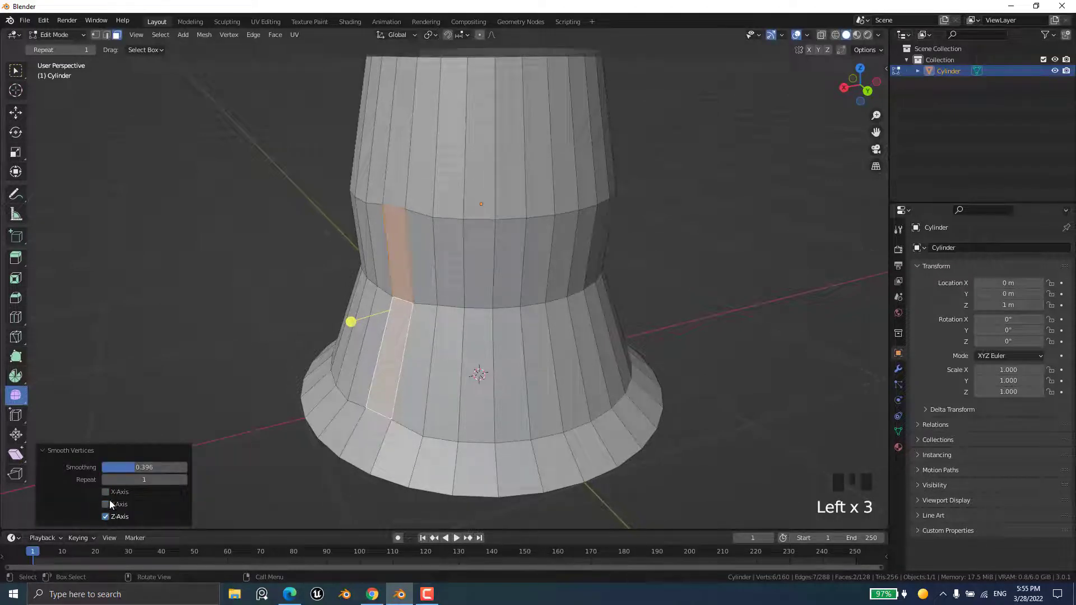
pyautogui.moveTo(133, 468); pyautogui.dragTo(189, 468)
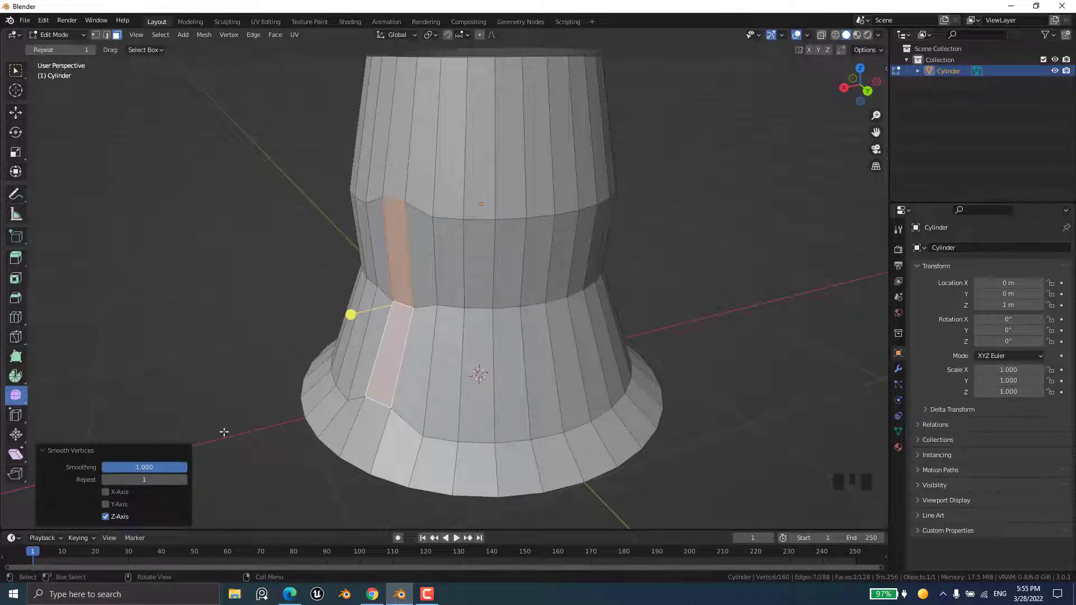
pyautogui.scroll(-3, 223, 432)
pyautogui.moveTo(442, 344); pyautogui.dragTo(454, 366, button='middle')
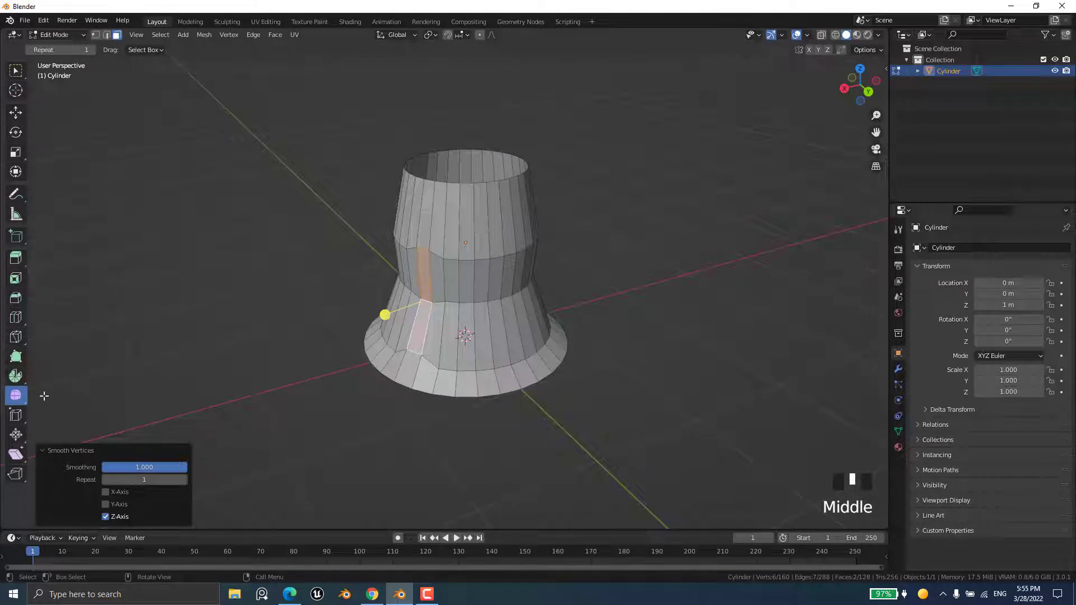
pyautogui.click(42, 449)
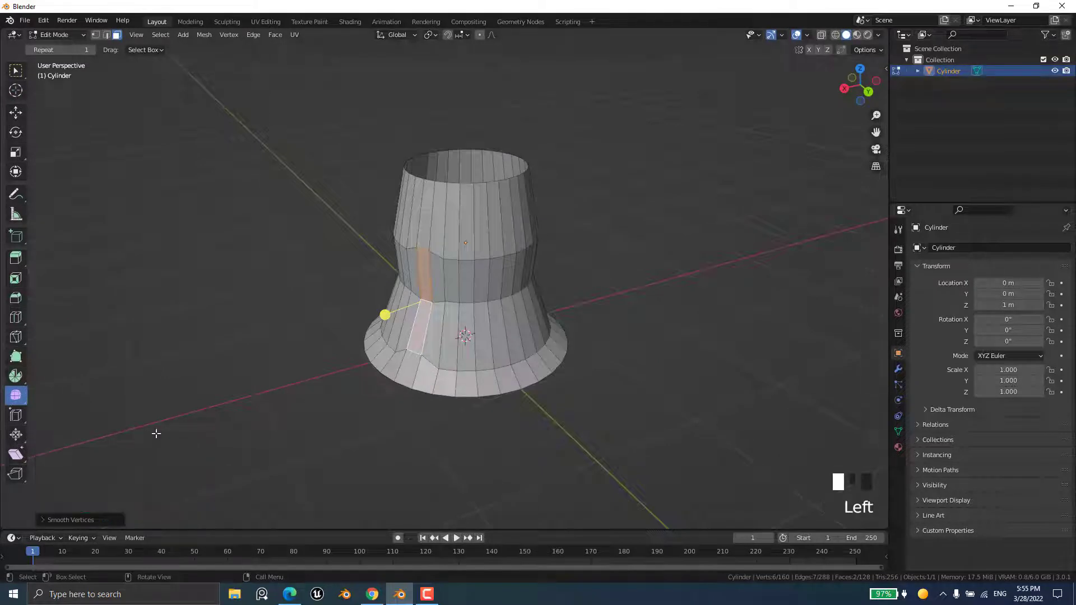
pyautogui.hotkey('ctrl', 'z')
# - Activate the Randomize tool and apply it slightly to the two selected faces
pyautogui.click(23, 398)
pyautogui.moveTo(22, 397); pyautogui.dragTo(85, 421)
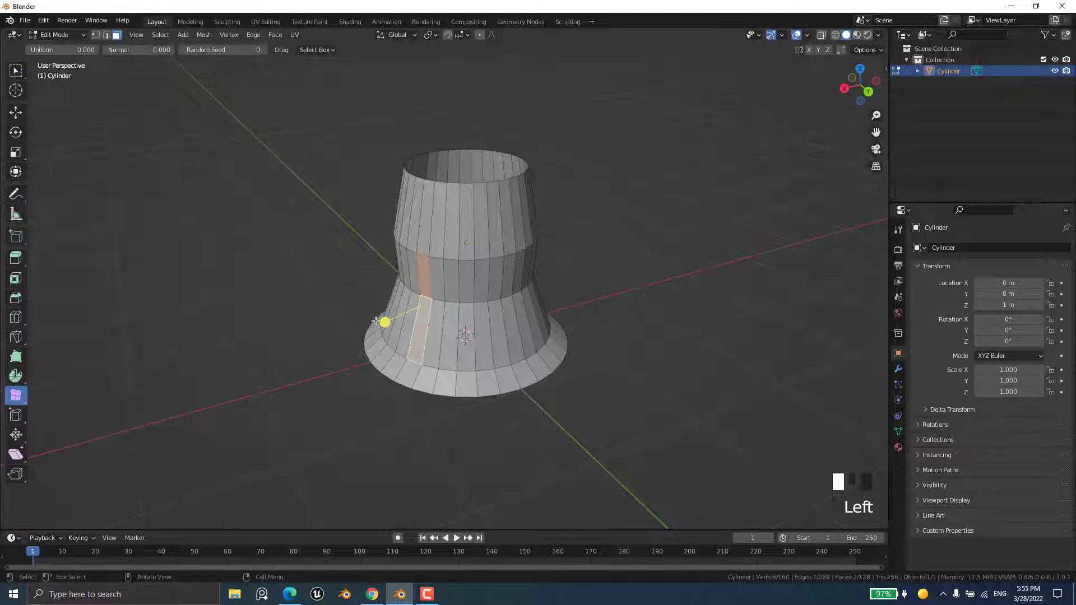
pyautogui.moveTo(384, 322)
pyautogui.mouseDown()
pyautogui.moveTo(295, 334)
pyautogui.moveTo(384, 331)
pyautogui.mouseUp()
# - Select two adjacent middle-band faces, one column over from before, along with the two faces directly below them
pyautogui.moveTo(433, 395); pyautogui.dragTo(462, 289, button='middle')
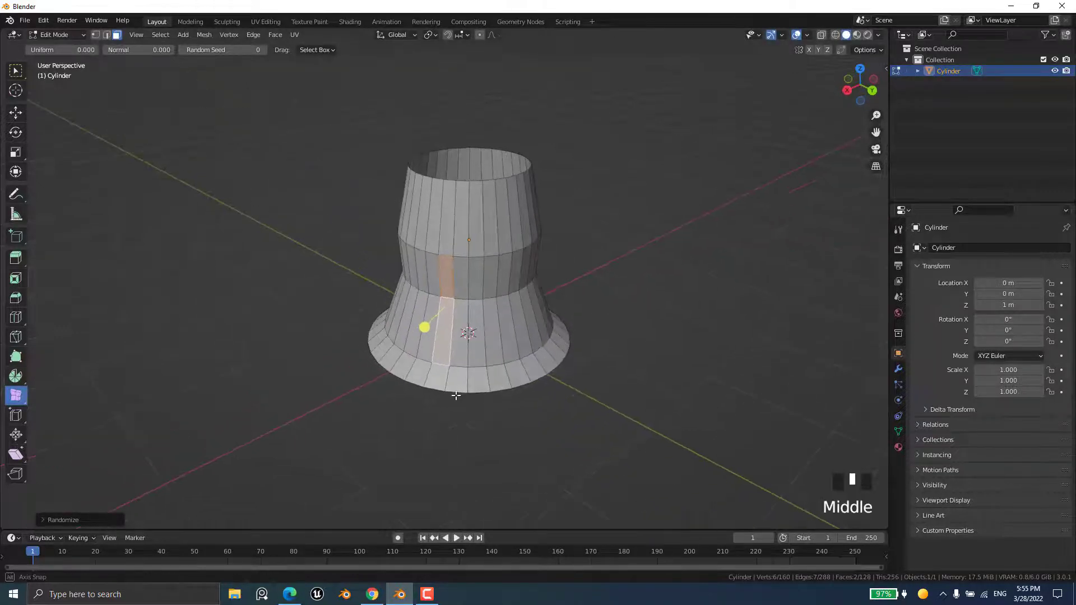
pyautogui.click(462, 289)
pyautogui.keyDown('ctrl'); pyautogui.click(461, 308); pyautogui.keyUp('ctrl')
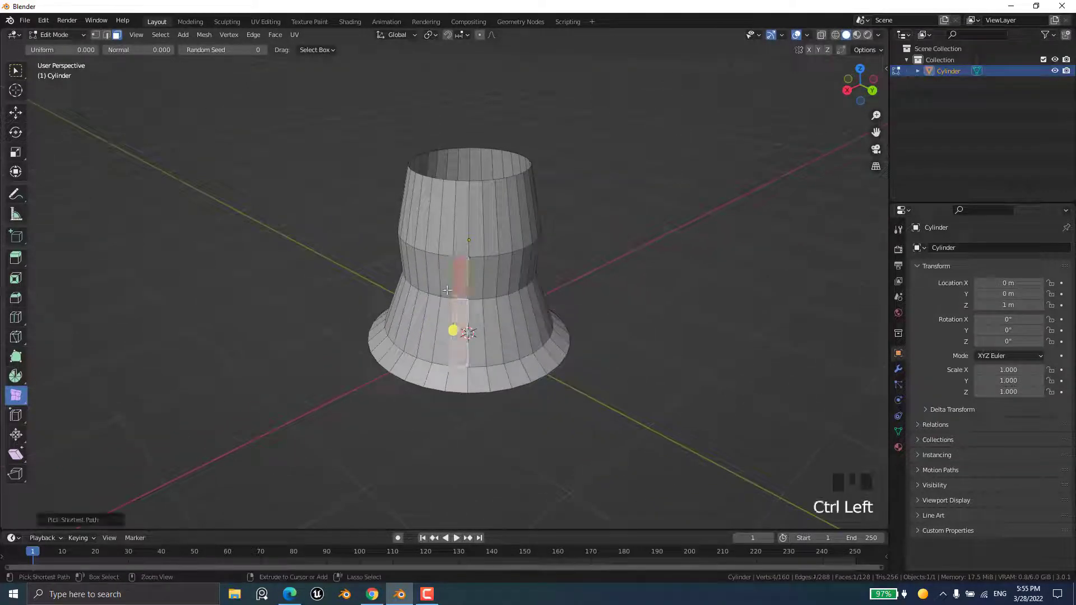
pyautogui.keyDown('shift'); pyautogui.click(447, 292); pyautogui.keyUp('shift')
pyautogui.keyDown('shift'); pyautogui.click(438, 338); pyautogui.keyUp('shift')
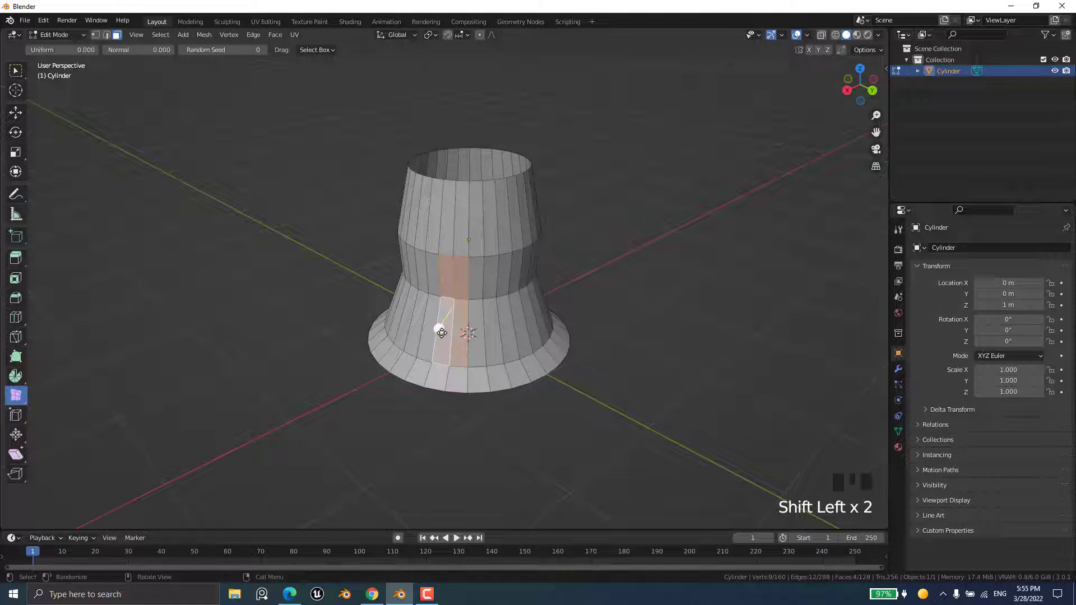
# - Randomize the vertices of the four selected faces with an amount of 0.101 m
pyautogui.moveTo(437, 337); pyautogui.dragTo(443, 334)
pyautogui.moveTo(396, 325); pyautogui.dragTo(415, 324, button='middle')
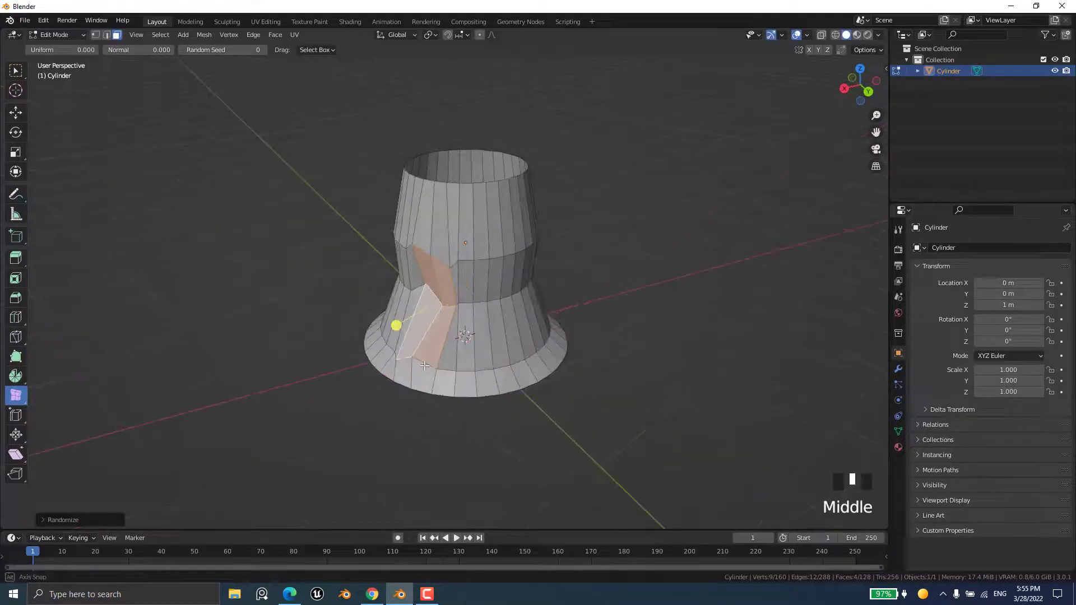
pyautogui.click(48, 515)
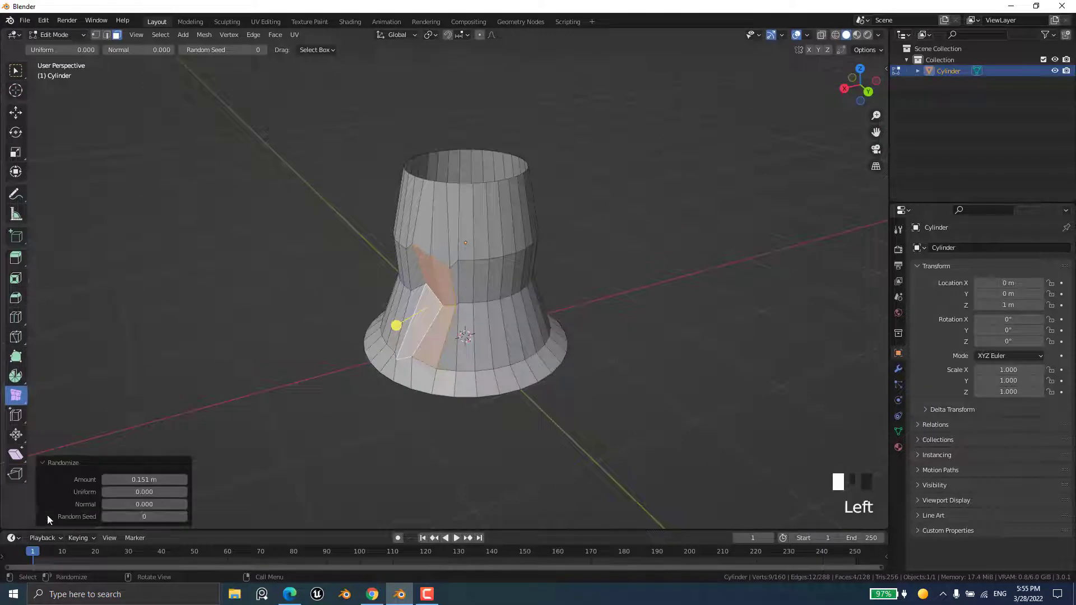
pyautogui.click(183, 479)
pyautogui.moveTo(147, 480)
pyautogui.mouseDown()
pyautogui.moveTo(172, 480)
pyautogui.moveTo(134, 479)
pyautogui.moveTo(147, 480)
pyautogui.mouseUp()
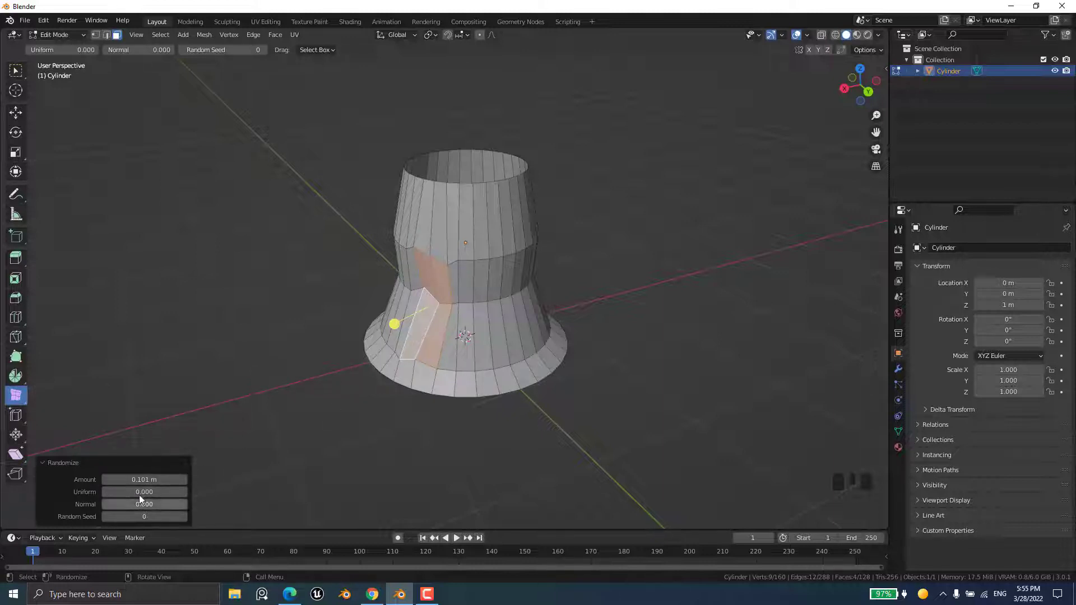
# - Set the randomization's Normal to 1.000 and try successive random seeds from 1 through 6 on the selected faces
pyautogui.moveTo(139, 491); pyautogui.dragTo(187, 503)
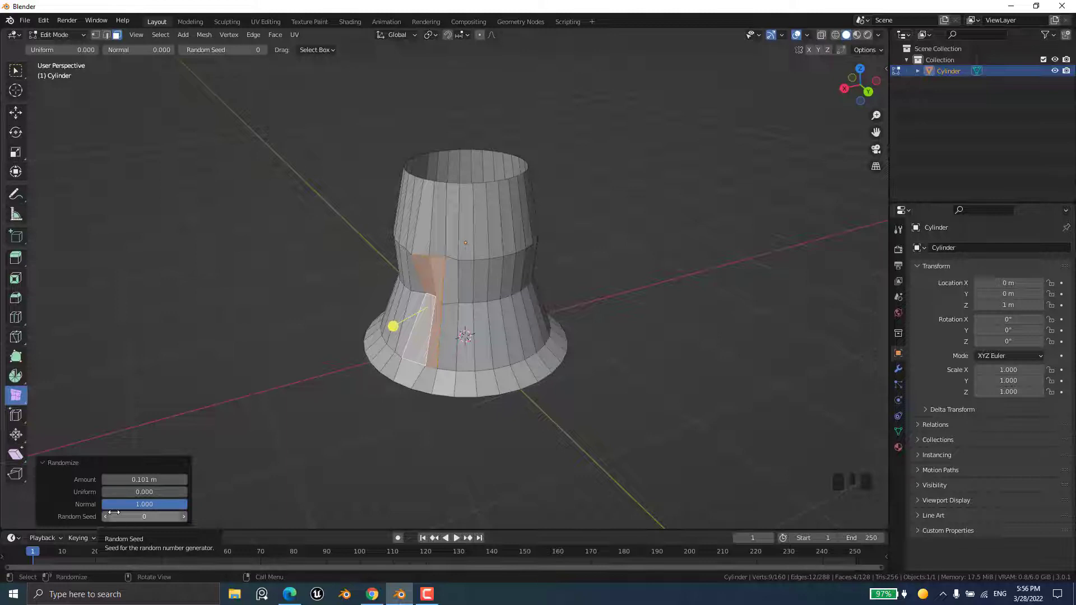
pyautogui.click(184, 516)
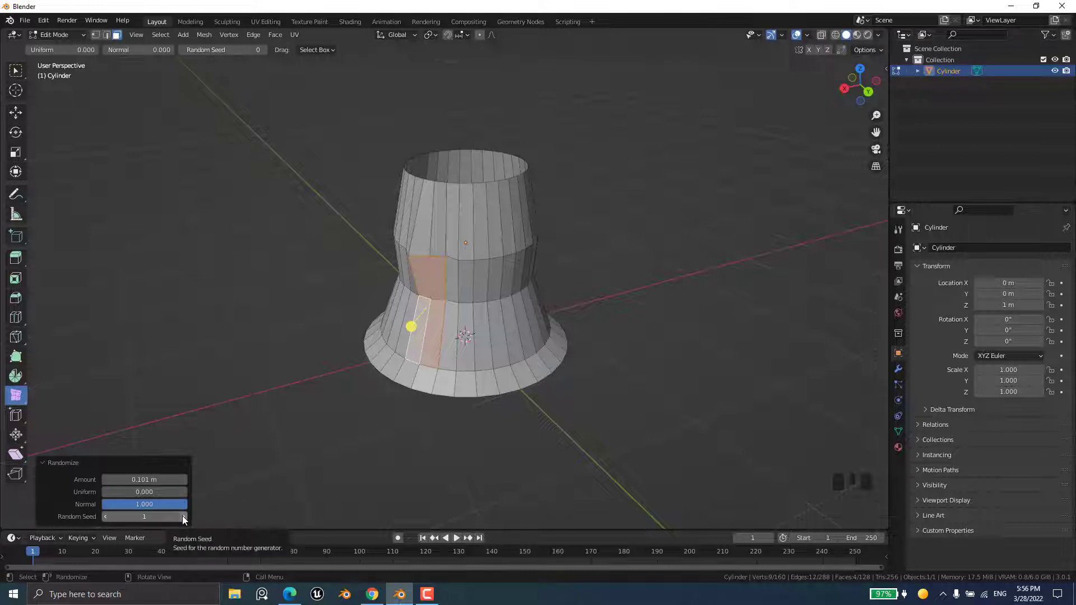
pyautogui.click(182, 516)
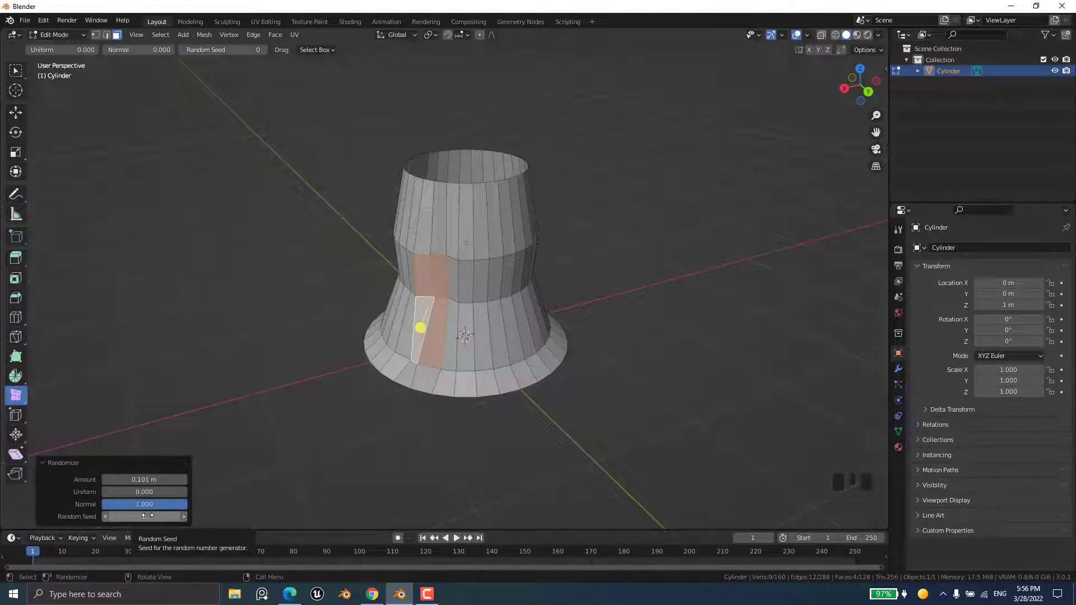
pyautogui.click(184, 516)
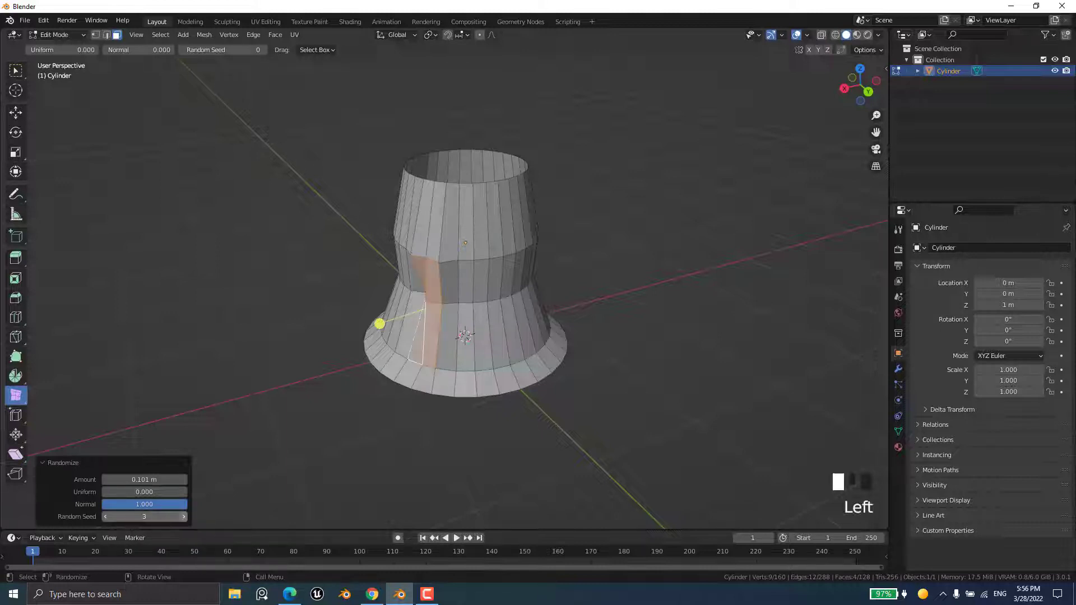
pyautogui.click(184, 516)
pyautogui.click(184, 516)
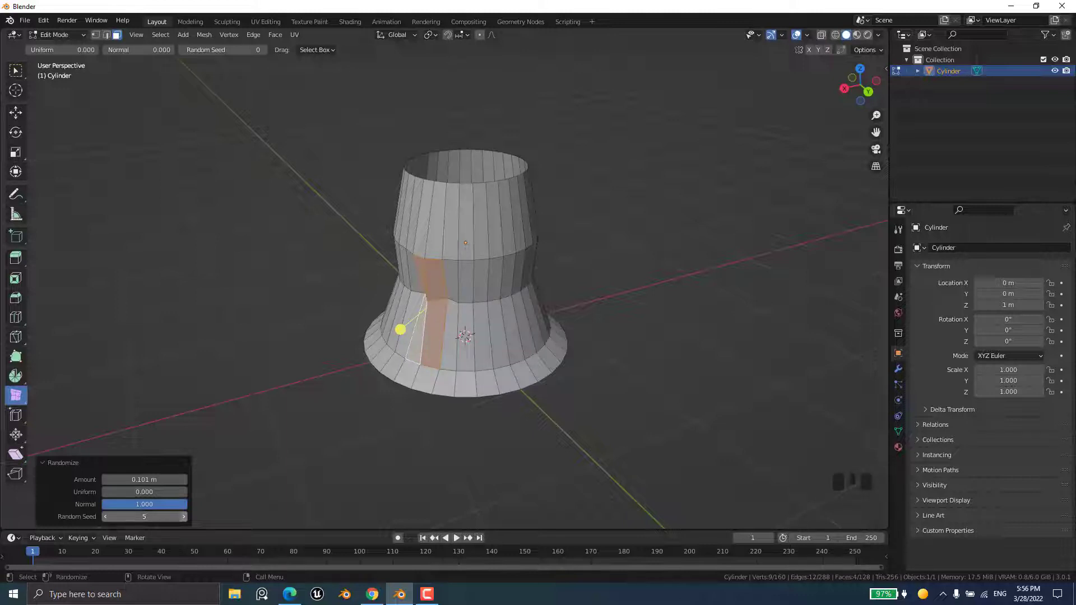
pyautogui.click(184, 516)
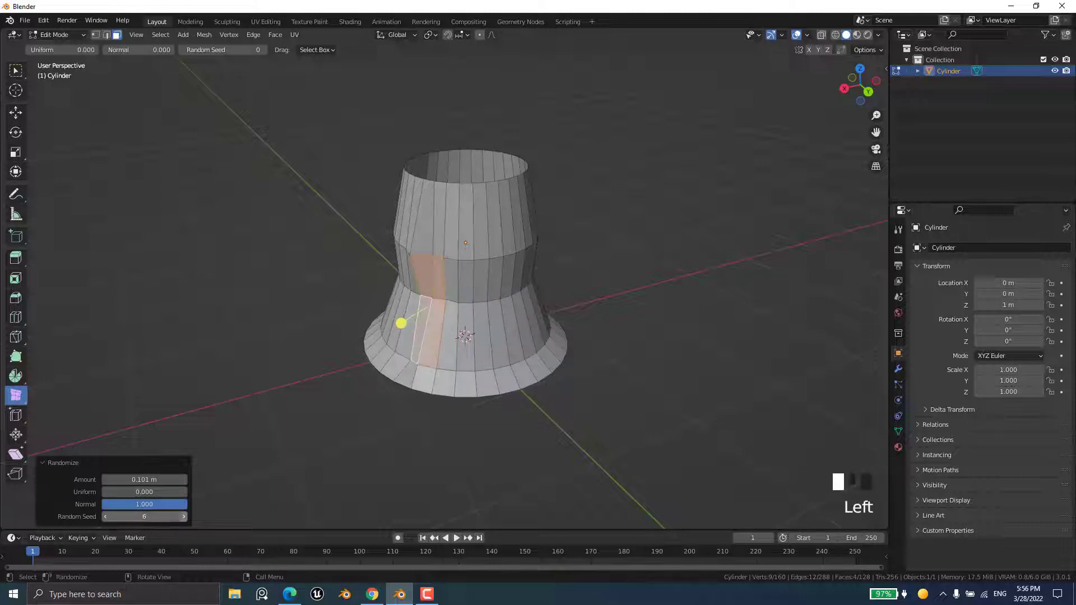
pyautogui.click(184, 516)
# - Return to Object Mode and delete the flared tube
pyautogui.moveTo(445, 368); pyautogui.dragTo(500, 379, button='middle')
pyautogui.press('Tab')
pyautogui.scroll(-1, 493, 371)
pyautogui.press('Delete')
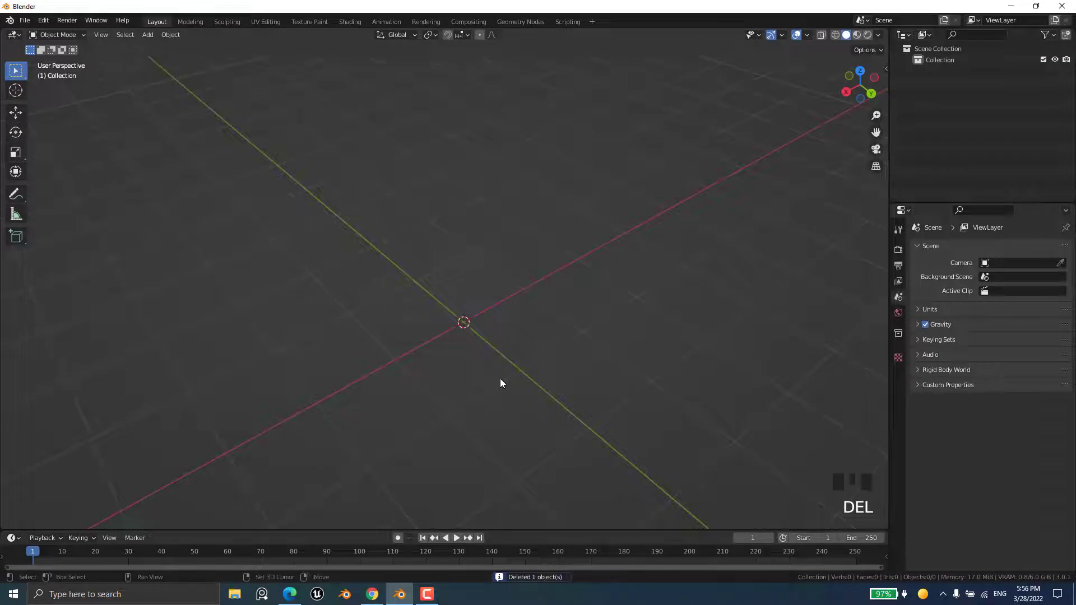
# - Add a cube, enter Edit Mode and subdivide all its faces with one cut
pyautogui.hotkey('shift', 'a')
pyautogui.moveTo(495, 375)
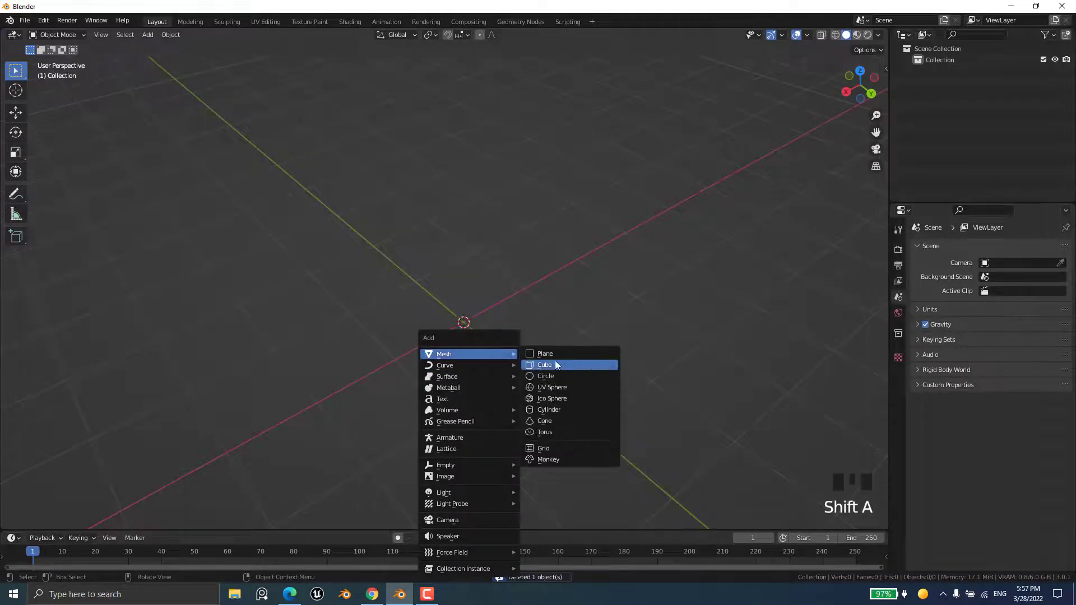
pyautogui.click(555, 364)
pyautogui.moveTo(494, 365); pyautogui.dragTo(530, 365, button='middle')
pyautogui.press('Tab')
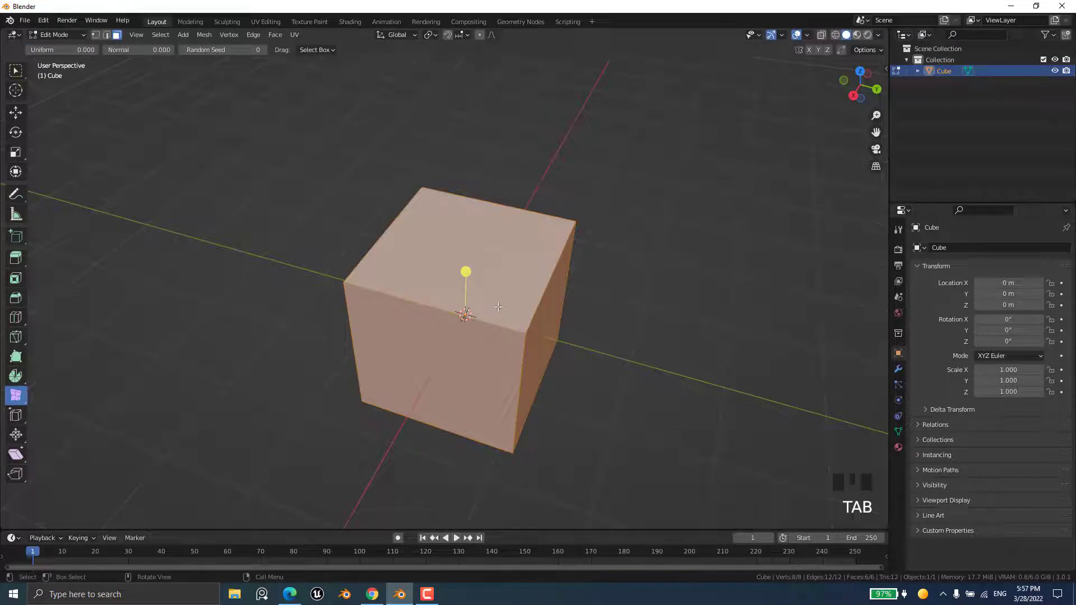
pyautogui.rightClick(493, 317)
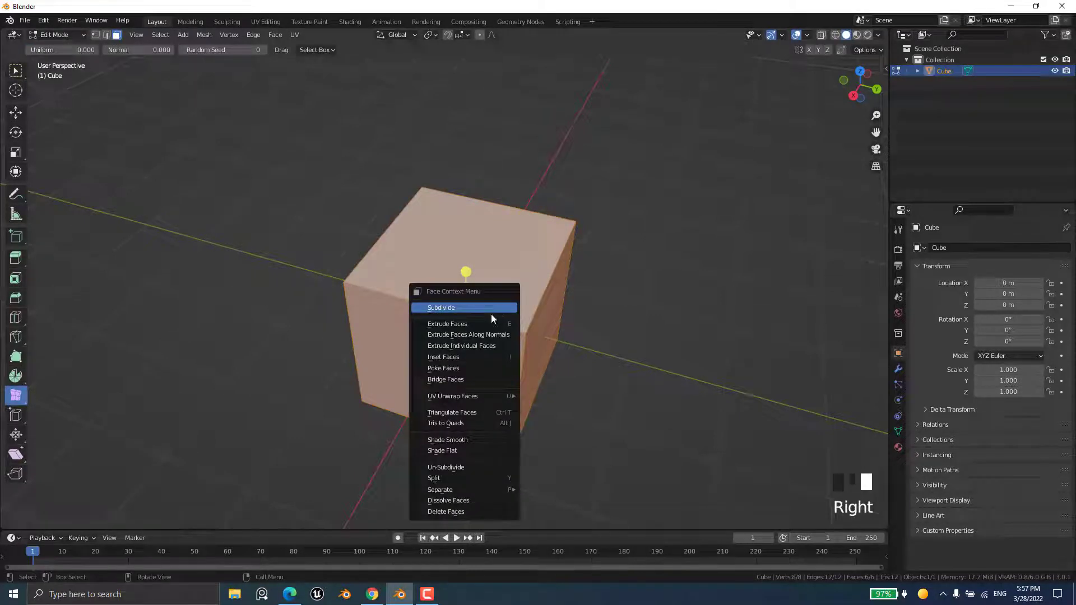
pyautogui.click(459, 308)
pyautogui.scroll(-2, 458, 307)
pyautogui.moveTo(458, 307); pyautogui.dragTo(458, 333, button='middle')
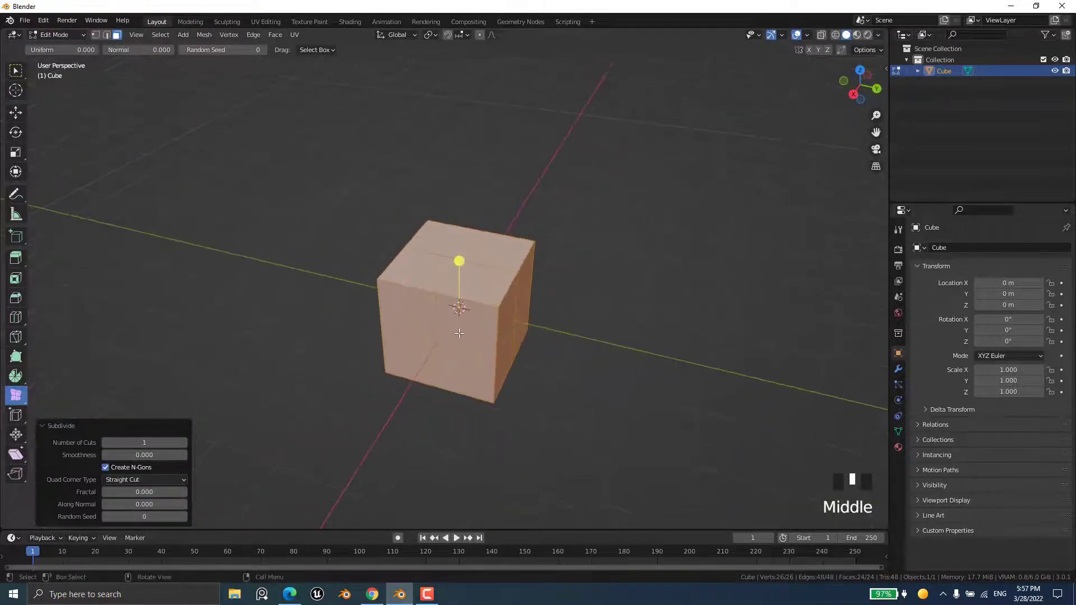
# - Try the Smooth tool on one upper corner vertex with a negative factor of about -0.38, and undo it
pyautogui.press('1')
pyautogui.click(379, 280)
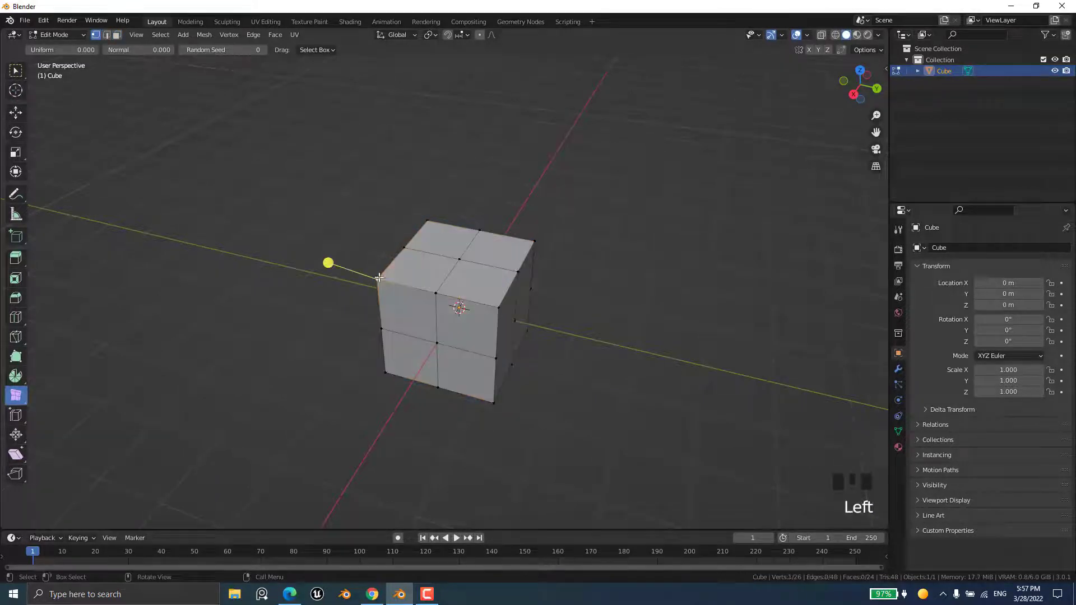
pyautogui.click(16, 398)
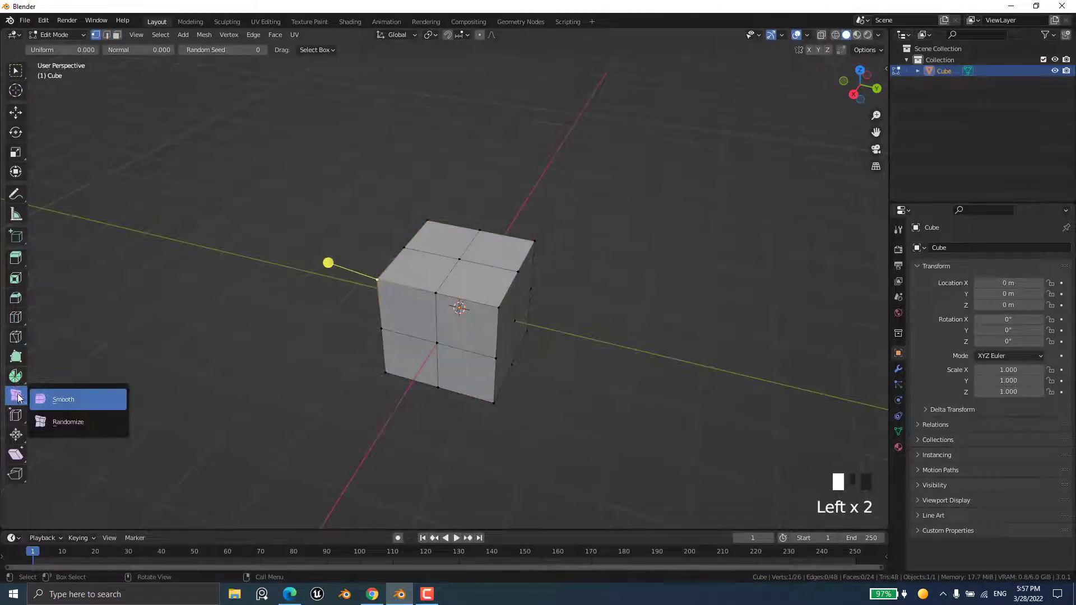
pyautogui.click(60, 399)
pyautogui.moveTo(325, 264); pyautogui.dragTo(238, 288)
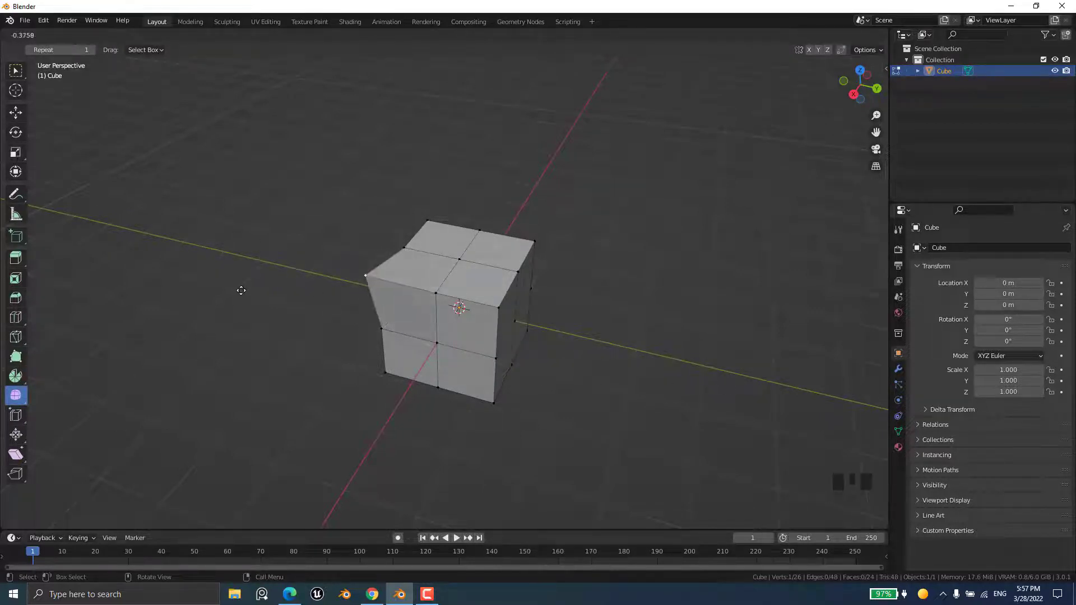
pyautogui.hotkey('ctrl', 'z')
# - Try smoothing a single top edge segment next to that corner with a factor of 1.238, and undo it
pyautogui.click(106, 34)
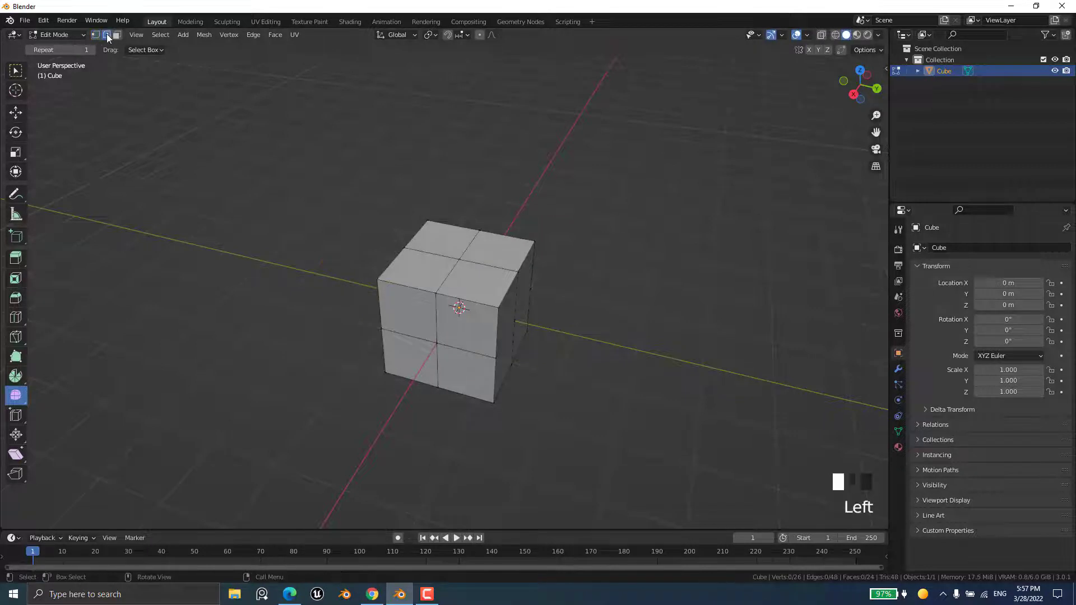
pyautogui.click(413, 285)
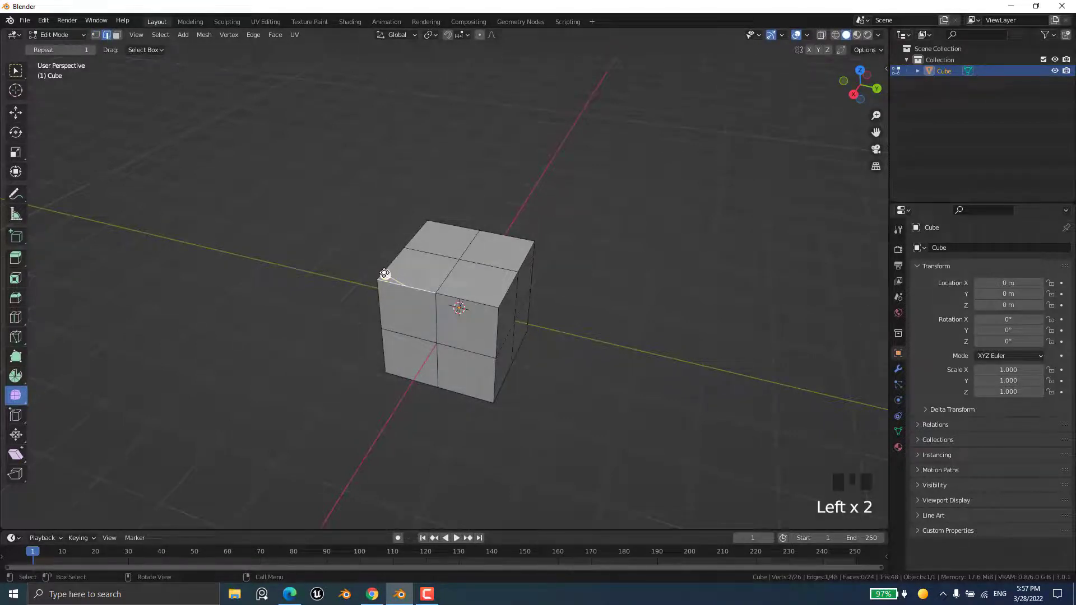
pyautogui.moveTo(413, 284); pyautogui.dragTo(661, 372)
pyautogui.moveTo(543, 409)
pyautogui.mouseDown(button='middle')
pyautogui.moveTo(547, 427)
pyautogui.moveTo(528, 422)
pyautogui.mouseUp(button='middle')
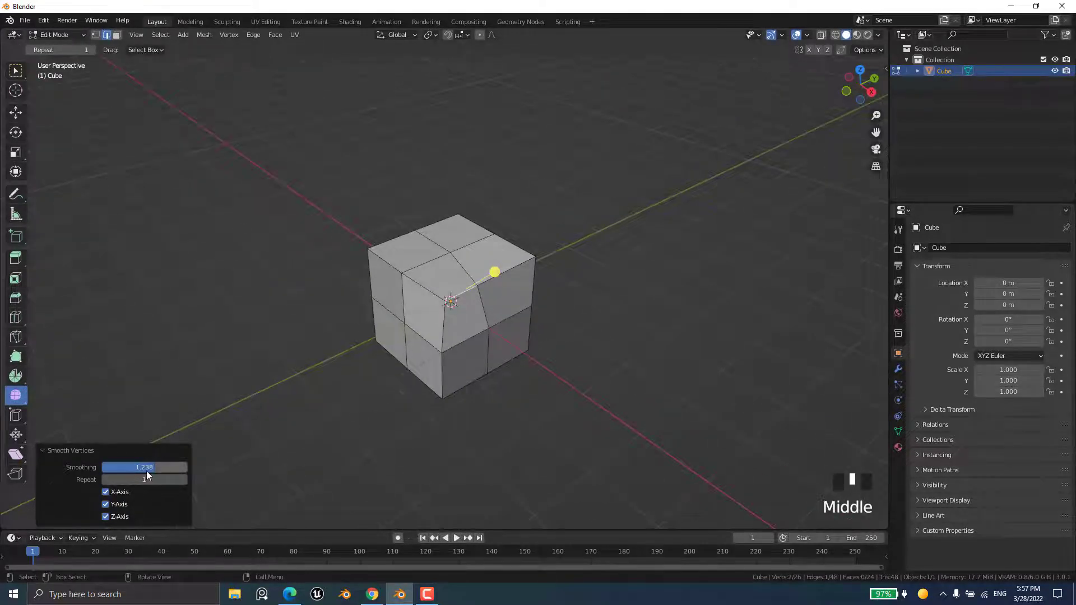
pyautogui.moveTo(144, 471); pyautogui.dragTo(152, 471)
pyautogui.hotkey('ctrl', 'z')
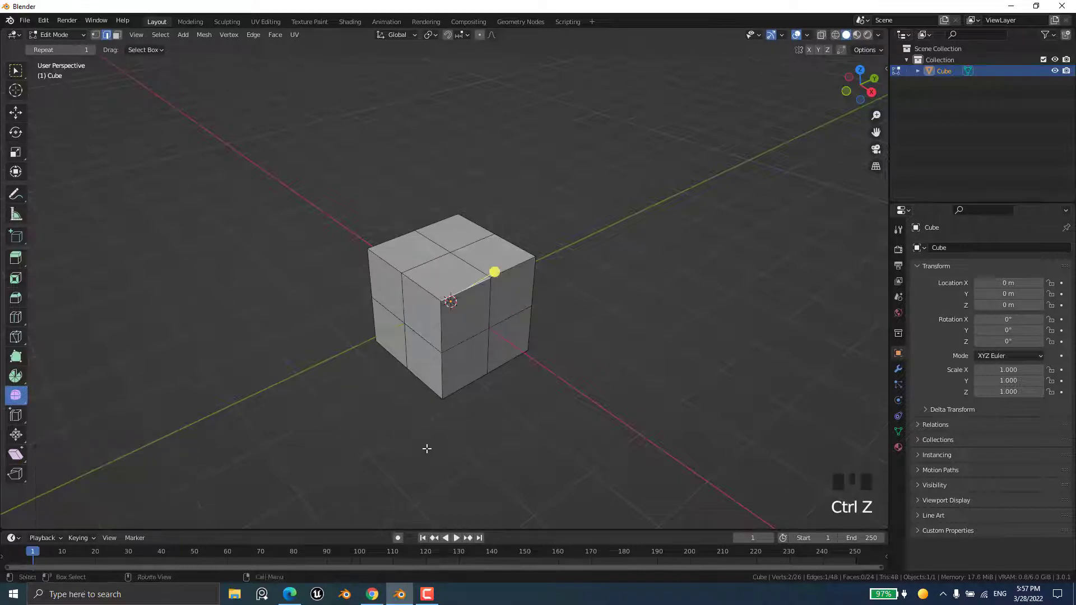
# - Switch to face selection and select the three faces meeting at the same upper corner of the cube
pyautogui.moveTo(427, 447); pyautogui.dragTo(336, 418, button='middle')
pyautogui.click(116, 35)
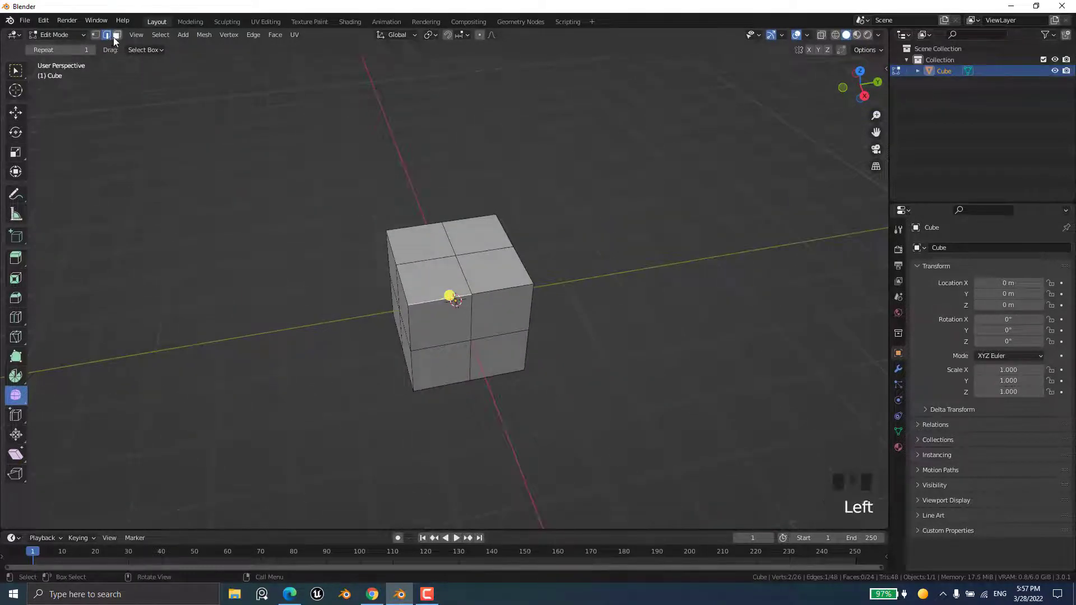
pyautogui.click(175, 96)
pyautogui.click(432, 280)
pyautogui.keyDown('ctrl'); pyautogui.click(433, 337); pyautogui.keyUp('ctrl')
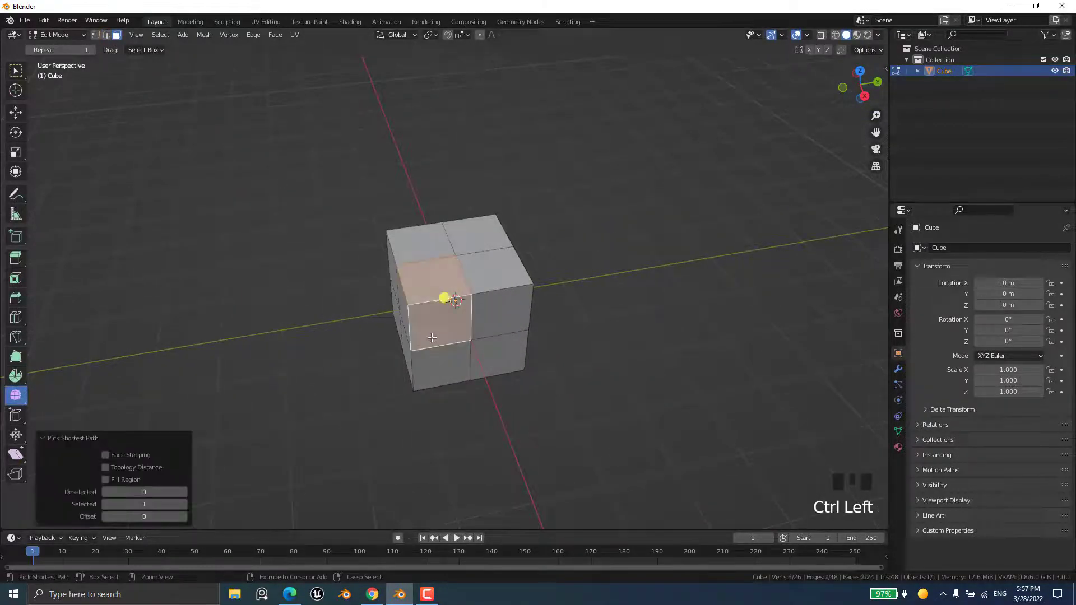
pyautogui.moveTo(433, 338)
pyautogui.mouseDown(button='middle')
pyautogui.moveTo(440, 314)
pyautogui.moveTo(447, 323)
pyautogui.mouseUp(button='middle')
pyautogui.keyDown('shift'); pyautogui.click(448, 323); pyautogui.keyUp('shift')
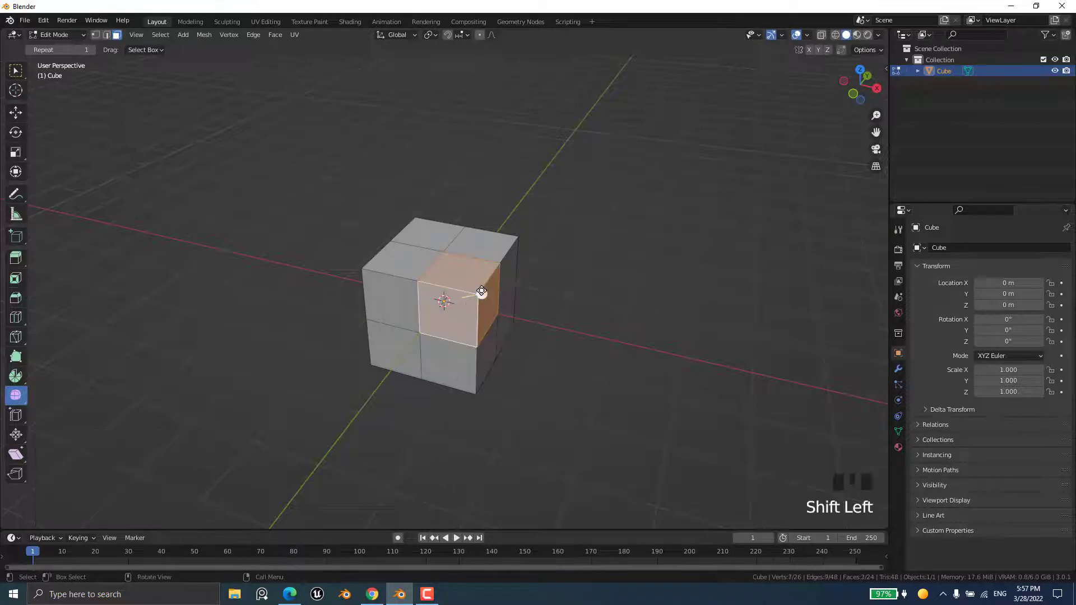
# - Smooth the three selected corner faces with a factor of 1.967
pyautogui.moveTo(482, 294); pyautogui.dragTo(930, 426)
pyautogui.moveTo(545, 409); pyautogui.dragTo(556, 255, button='middle')
pyautogui.scroll(2, 557, 256)
# - Select the three faces meeting at the opposite, undeformed upper corner of the cube
pyautogui.click(524, 253)
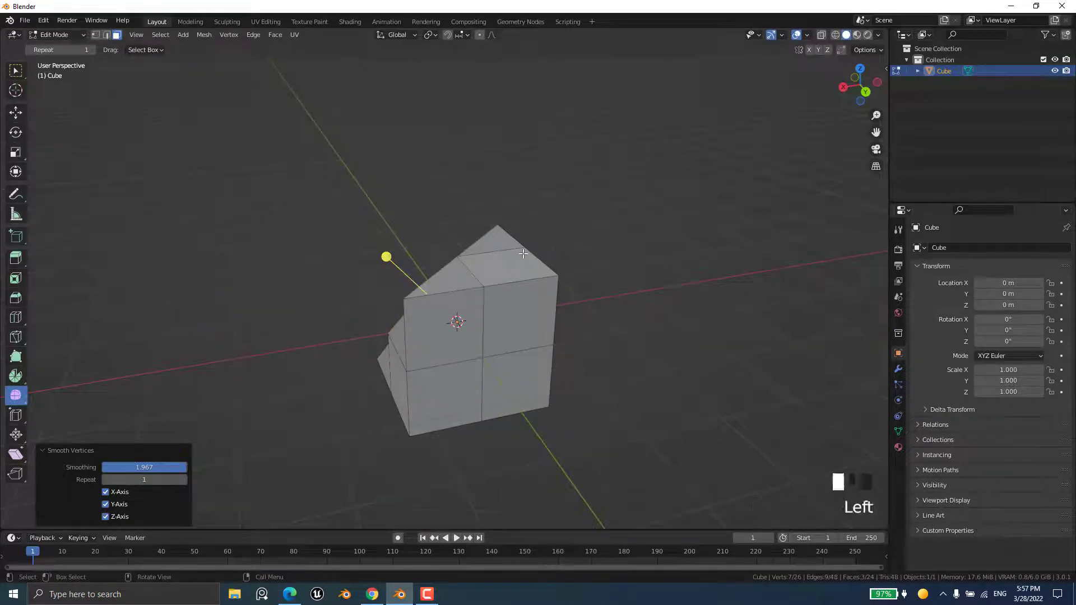
pyautogui.keyDown('shift'); pyautogui.click(525, 296); pyautogui.keyUp('shift')
pyautogui.moveTo(596, 331); pyautogui.dragTo(504, 354, button='middle')
pyautogui.keyDown('shift'); pyautogui.click(503, 354); pyautogui.keyUp('shift')
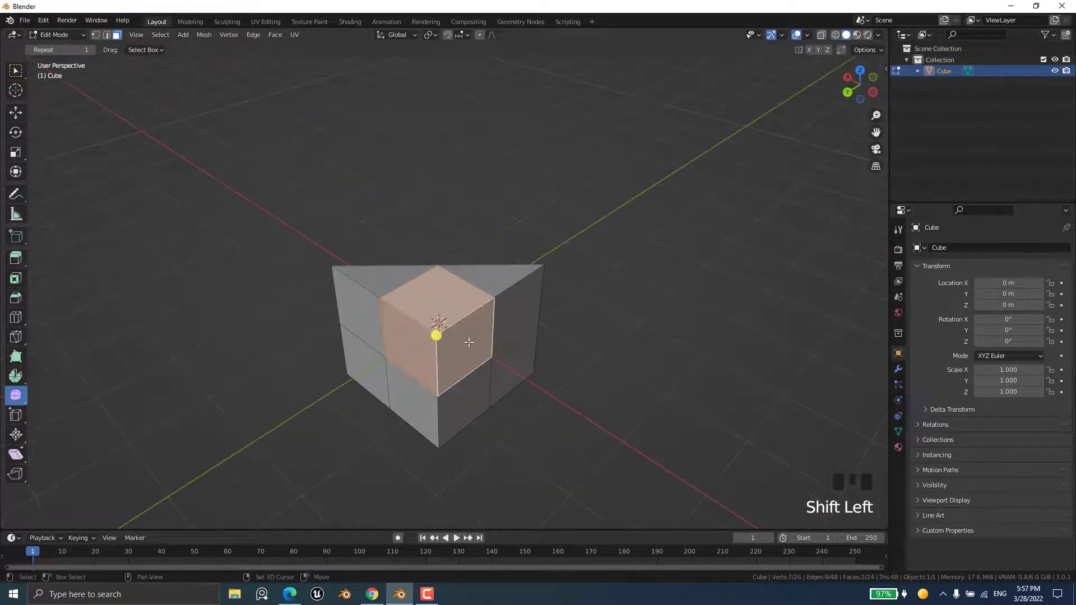
# - Activate the Randomize tool and randomize the three selected corner faces by 0.202 m
pyautogui.click(17, 397)
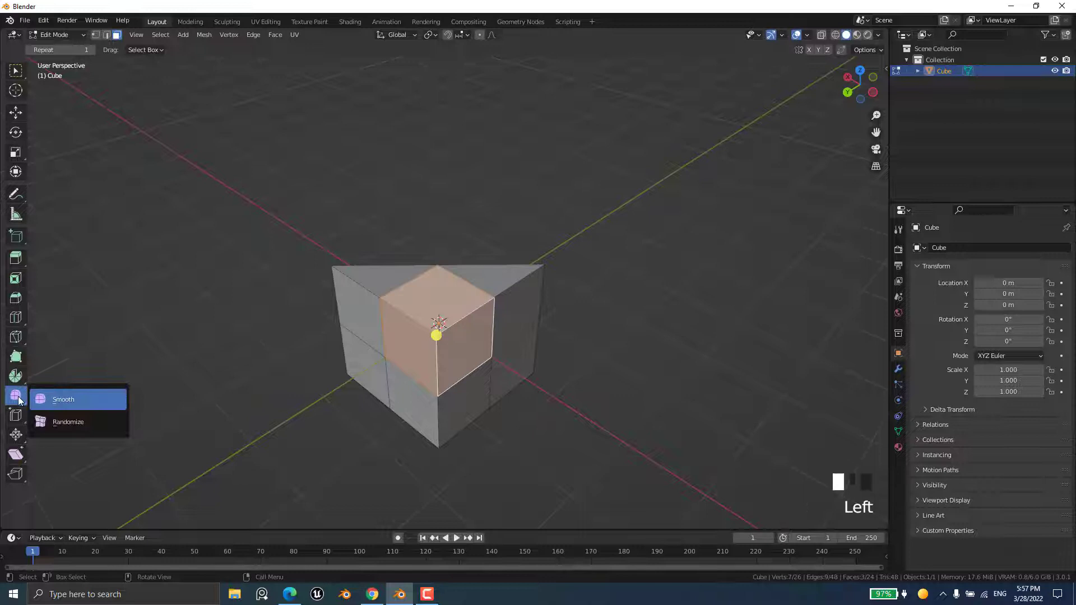
pyautogui.click(56, 420)
pyautogui.moveTo(276, 433); pyautogui.dragTo(510, 325, button='middle')
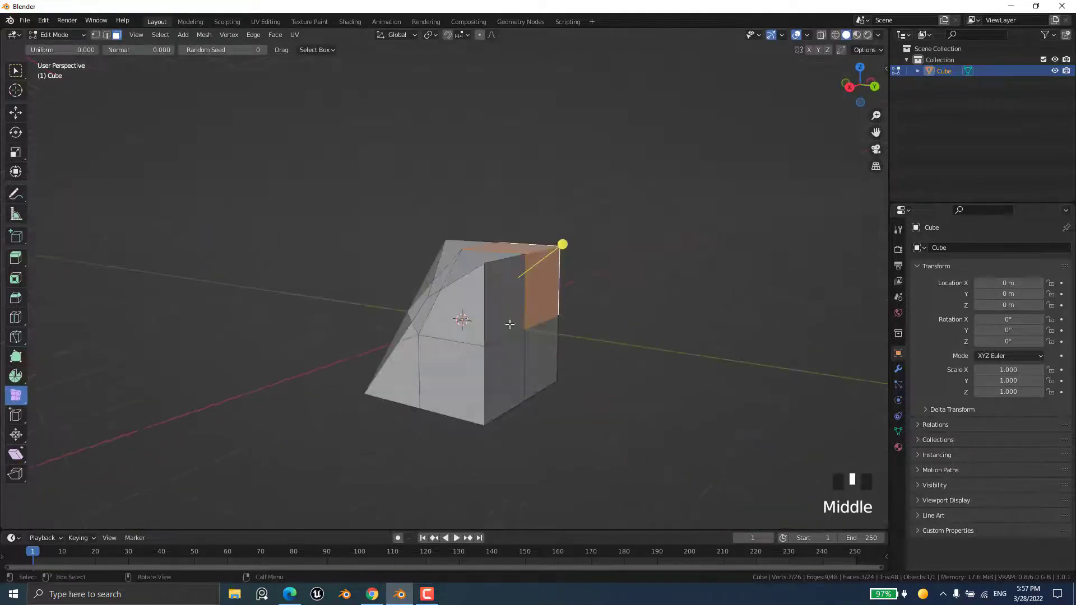
pyautogui.moveTo(561, 251)
pyautogui.mouseDown()
pyautogui.moveTo(523, 268)
pyautogui.moveTo(567, 258)
pyautogui.mouseUp()
pyautogui.moveTo(567, 258); pyautogui.dragTo(470, 299, button='middle')
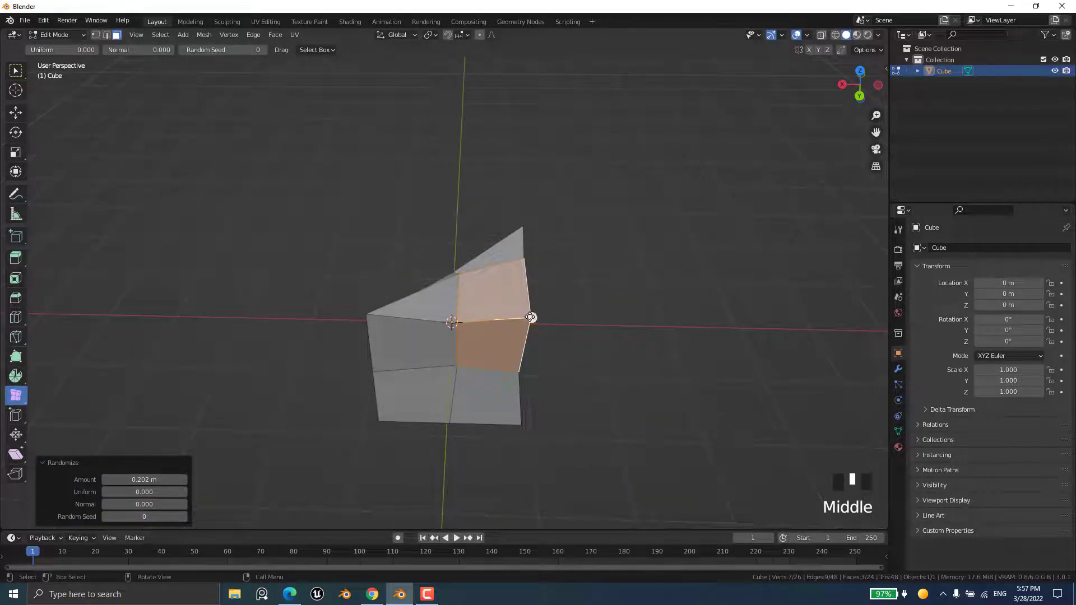
# - Randomize the same three faces again with an amount of -0.706 m and inspect the deformed cube
pyautogui.moveTo(532, 314); pyautogui.dragTo(525, 311)
pyautogui.moveTo(525, 311); pyautogui.dragTo(538, 352, button='middle')
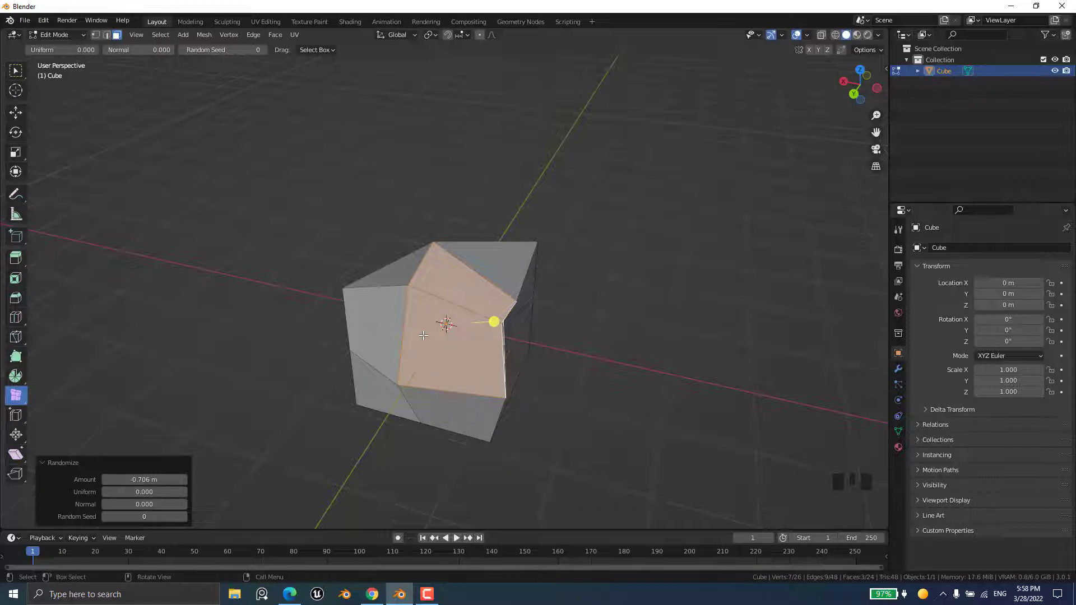
pyautogui.moveTo(423, 335); pyautogui.dragTo(472, 338, button='middle')
pyautogui.moveTo(433, 299); pyautogui.dragTo(439, 330, button='middle')
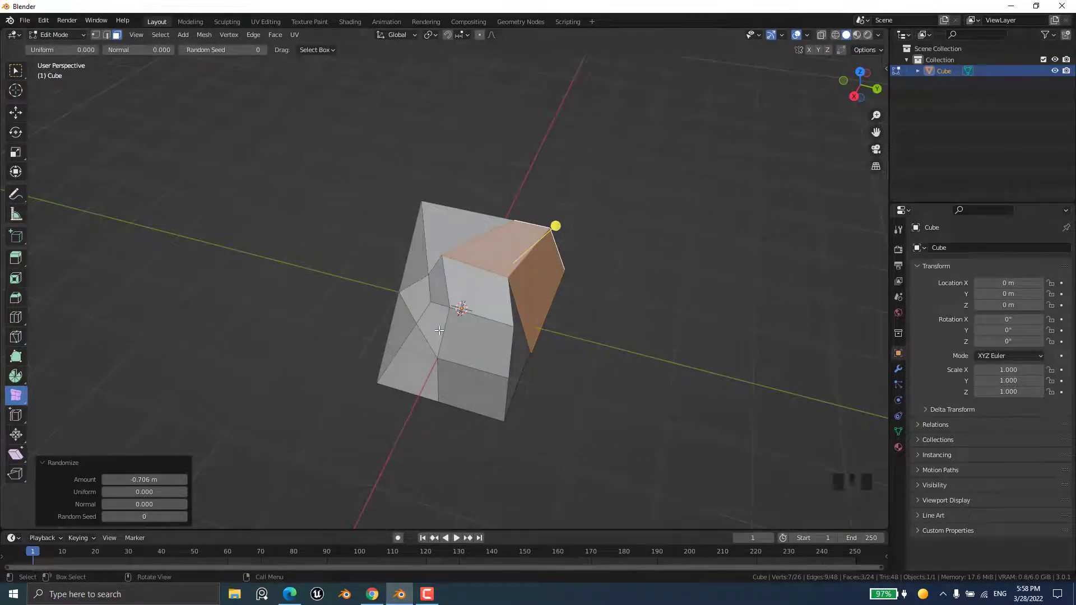
# - Return to Object Mode and delete the deformed cube
pyautogui.press('Tab')
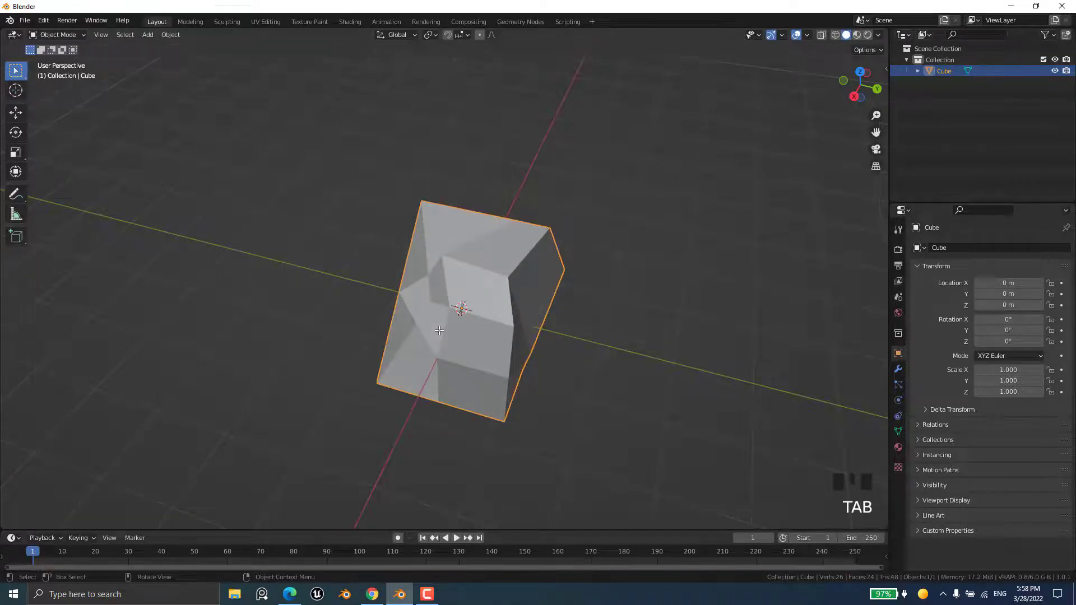
pyautogui.moveTo(471, 329); pyautogui.dragTo(517, 319, button='middle')
pyautogui.press('Delete')
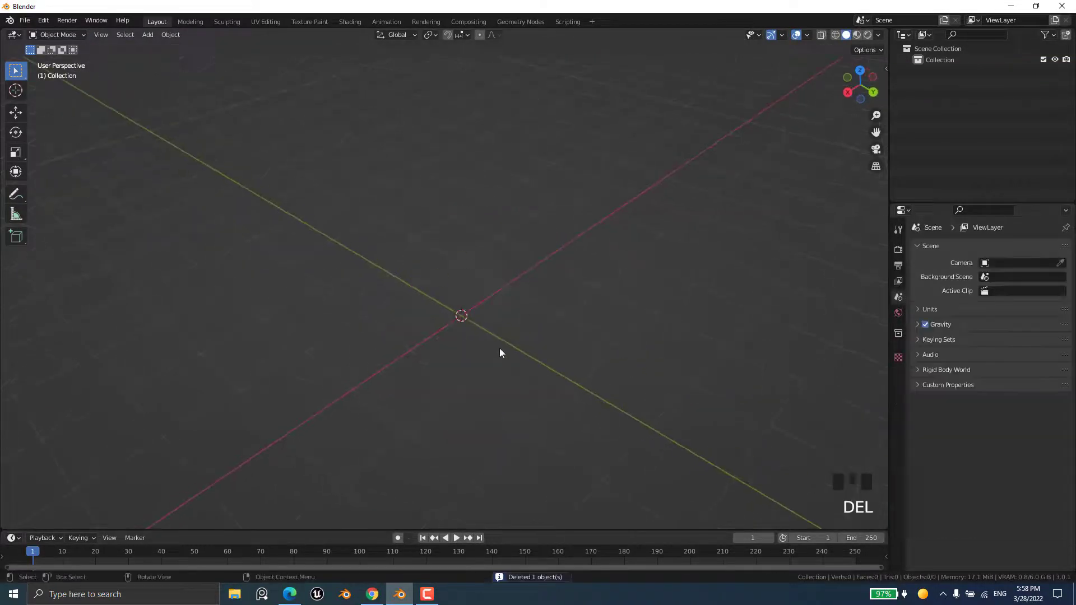